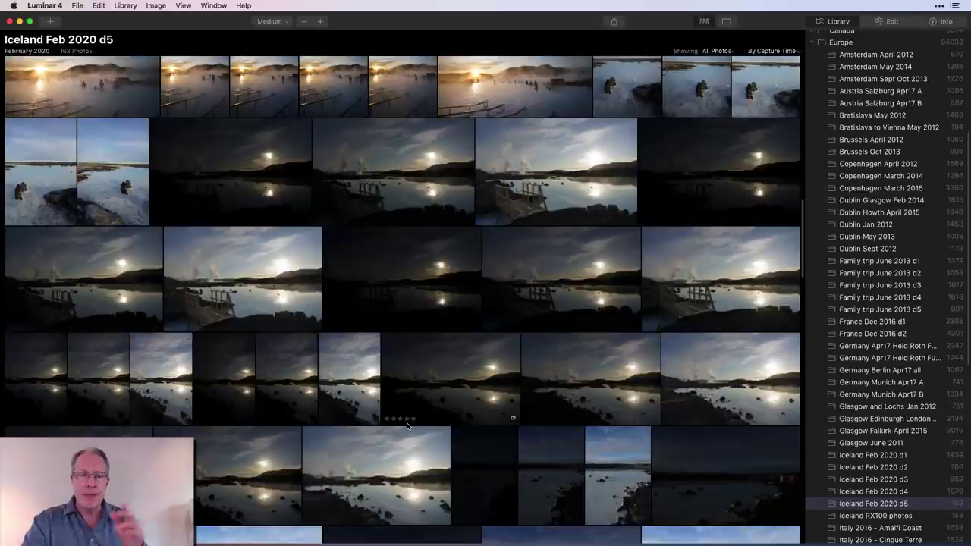
Browse to the end of the Iceland Feb 2020 d5 folder and open the five-star photo of sun over rocky water.
scroll(407, 427, "down", 15)
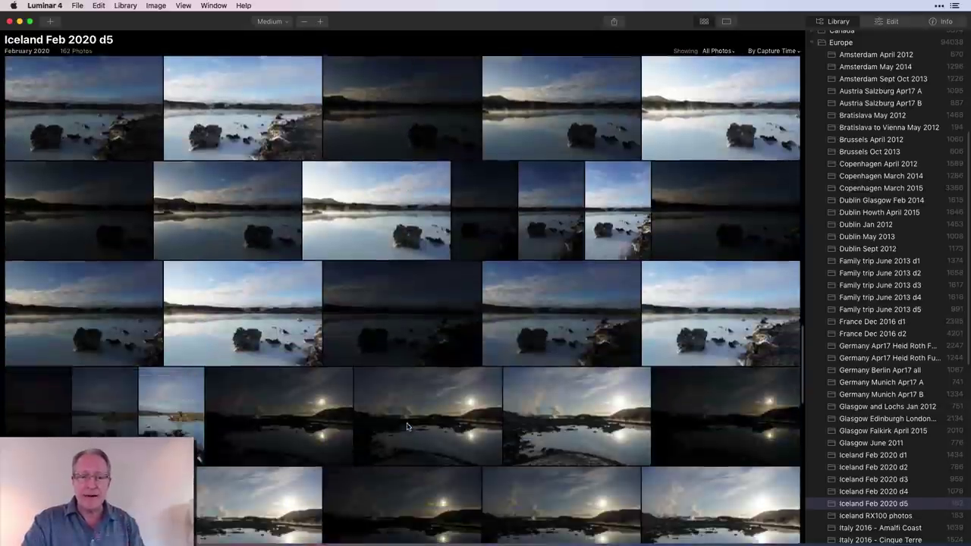
scroll(406, 427, "down", 8)
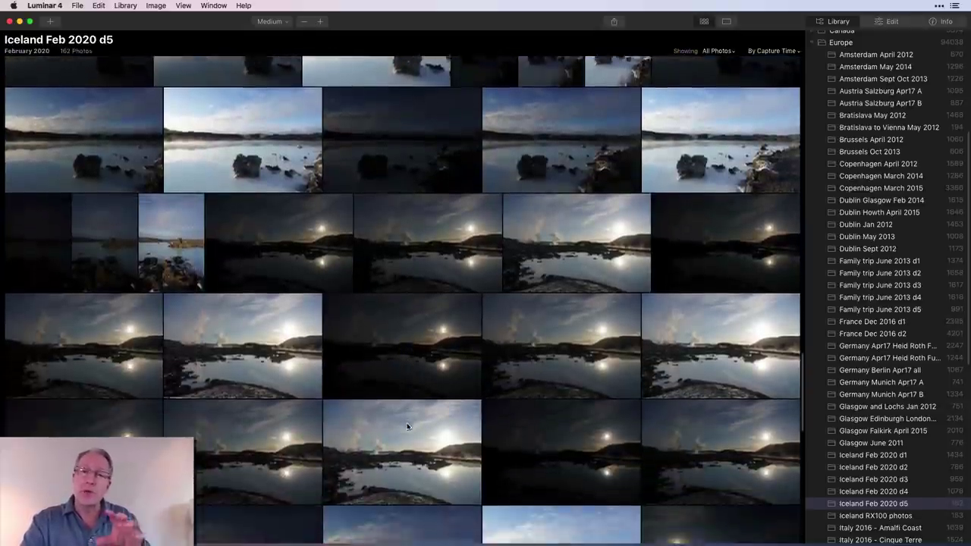
scroll(407, 427, "down", 3)
scroll(407, 427, "down", 8)
scroll(407, 428, "down", 10)
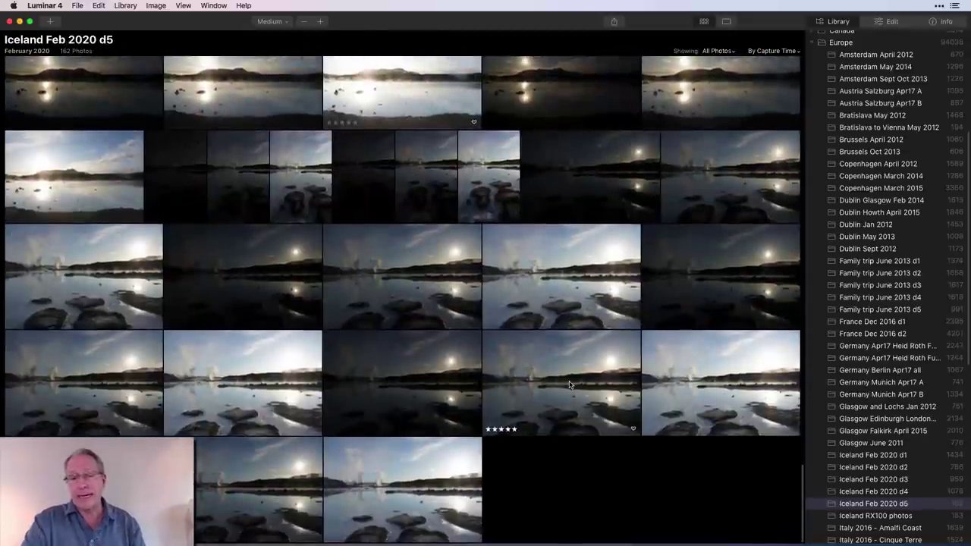
double_click(570, 385)
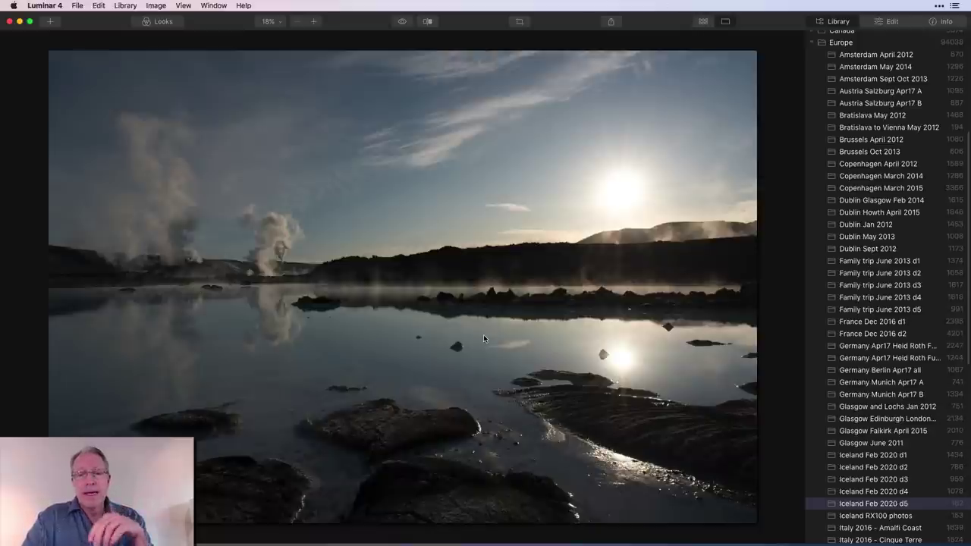
Return to the photo gallery and open the already edited five-star sunset photo with the footbridge in single-image view.
double_click(483, 338)
scroll(484, 339, "down", 10)
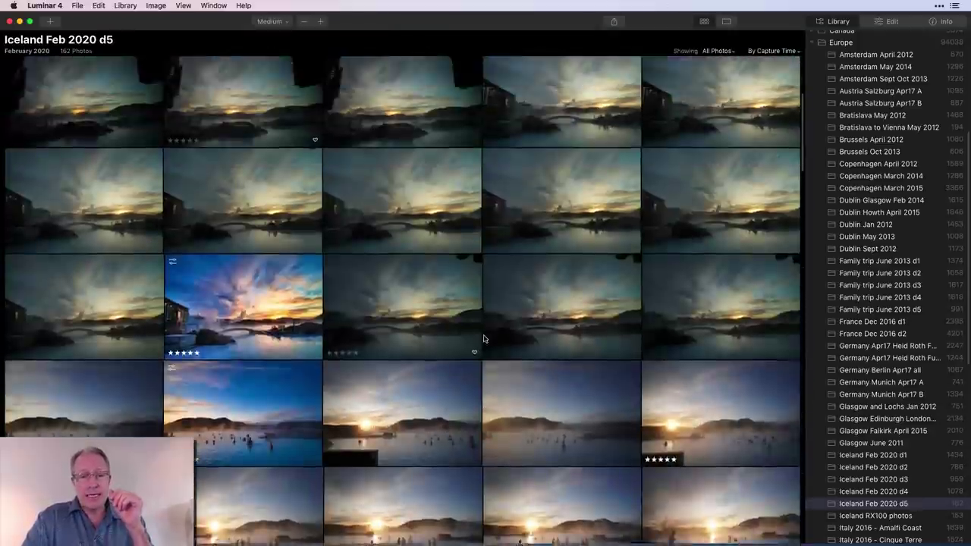
scroll(484, 338, "up", 2)
left_click(255, 394)
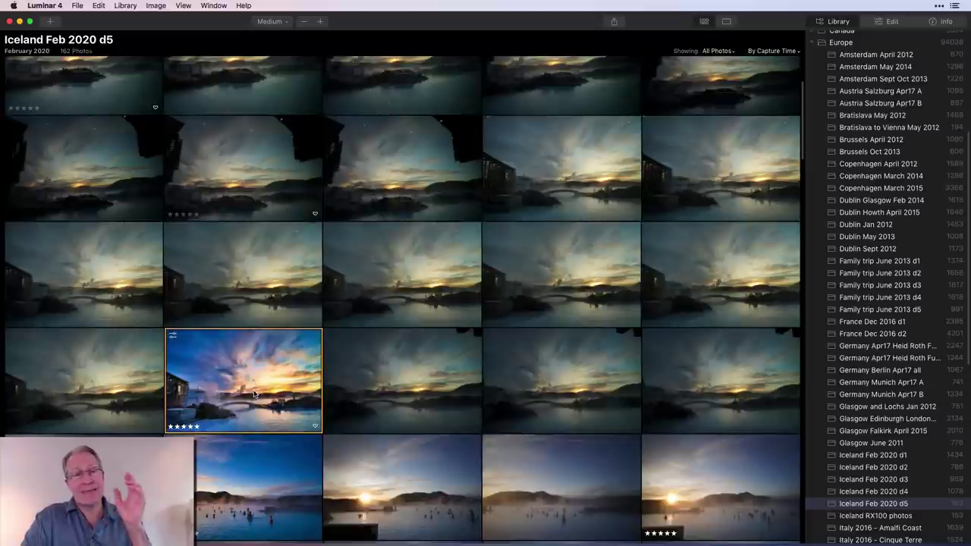
double_click(255, 394)
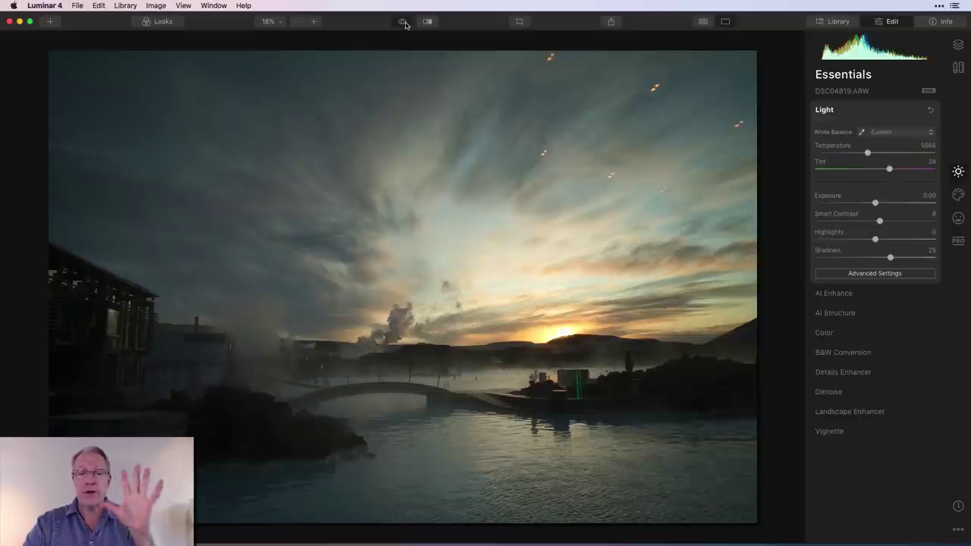
Compare the photo before and after the Light adjustments and check the advanced Light settings.
left_click(403, 22)
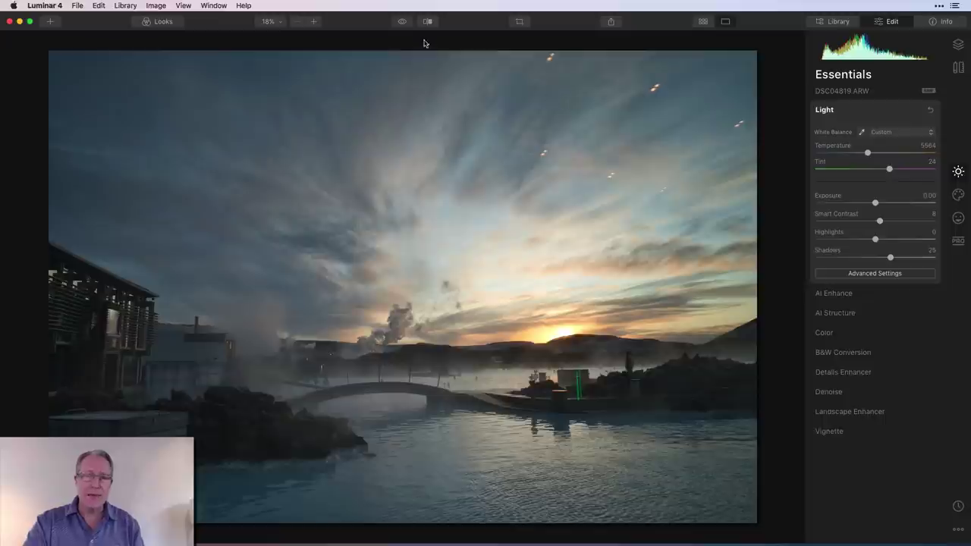
left_click(403, 22)
left_click(403, 22)
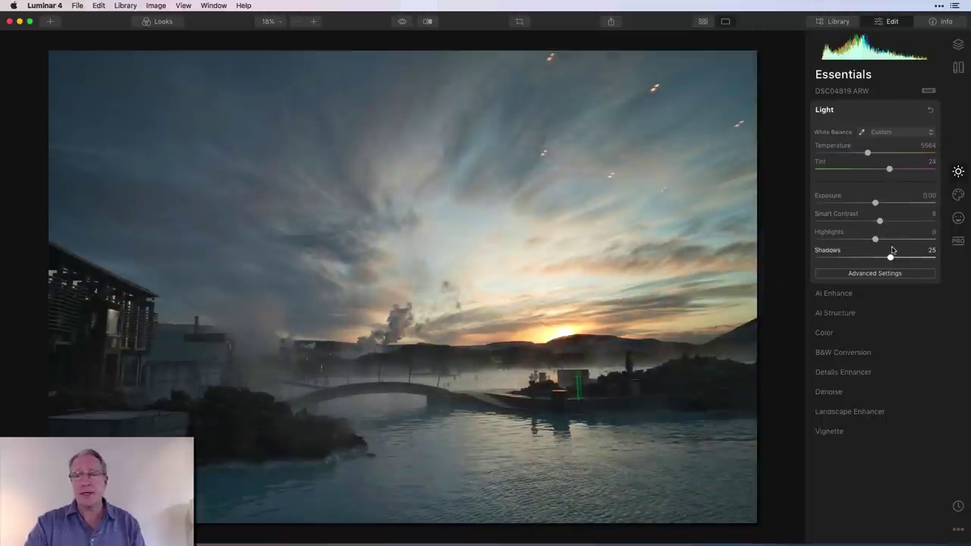
left_click(887, 274)
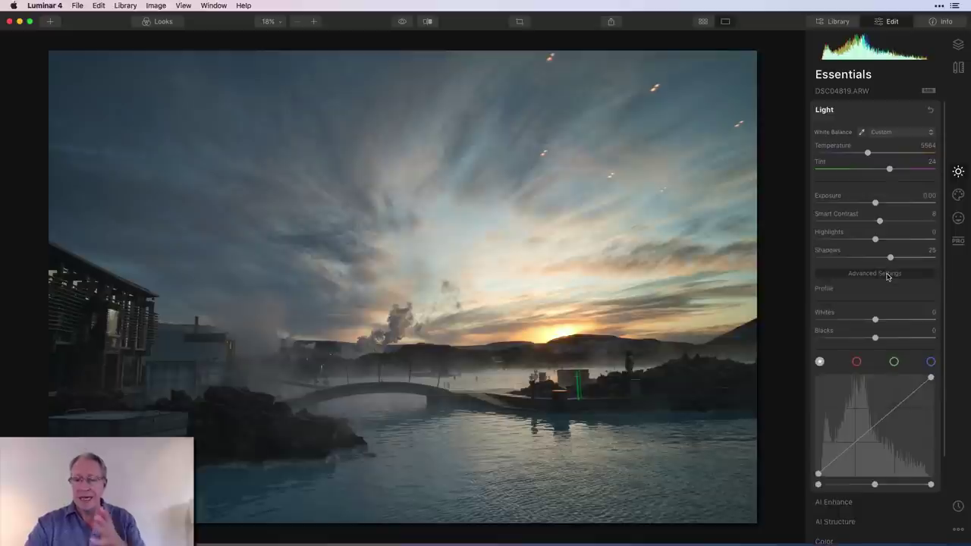
left_click(882, 275)
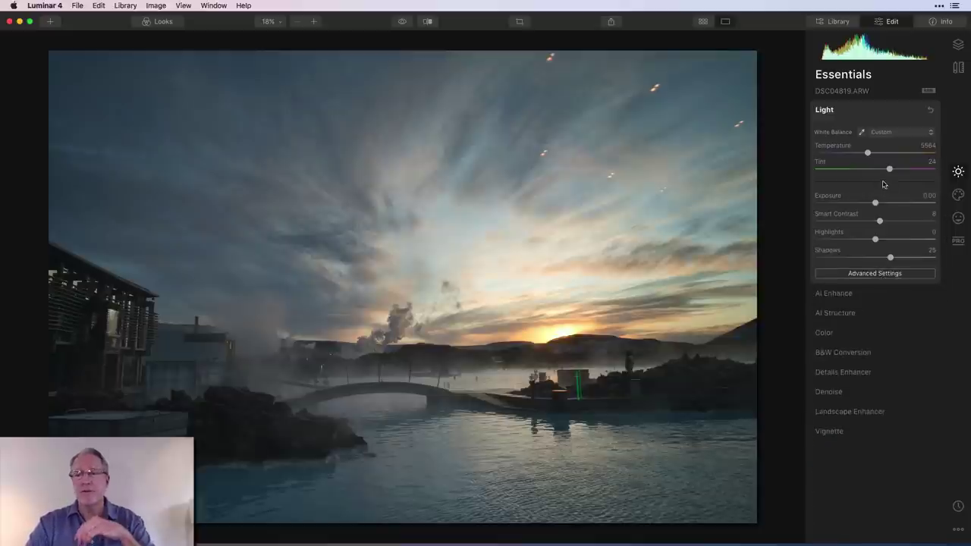
left_click(401, 23)
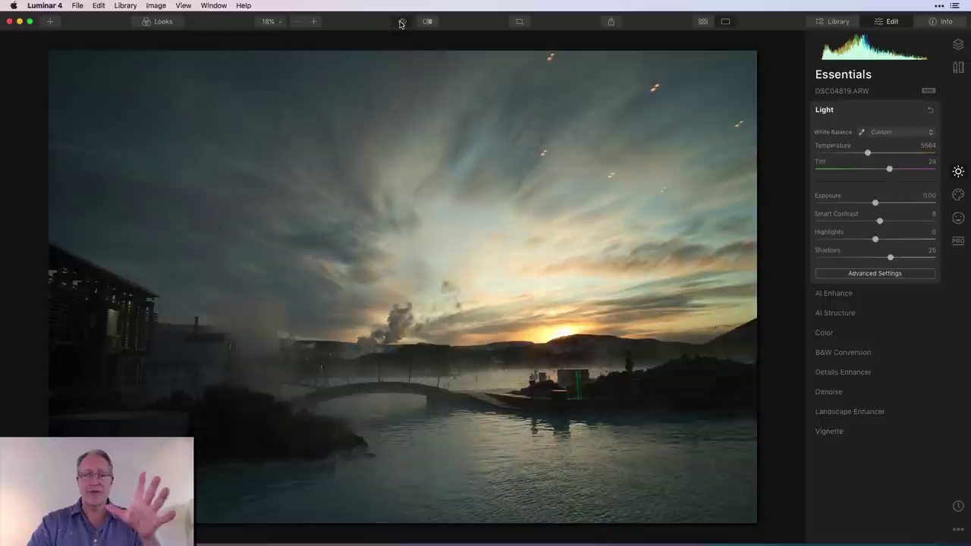
left_click(401, 23)
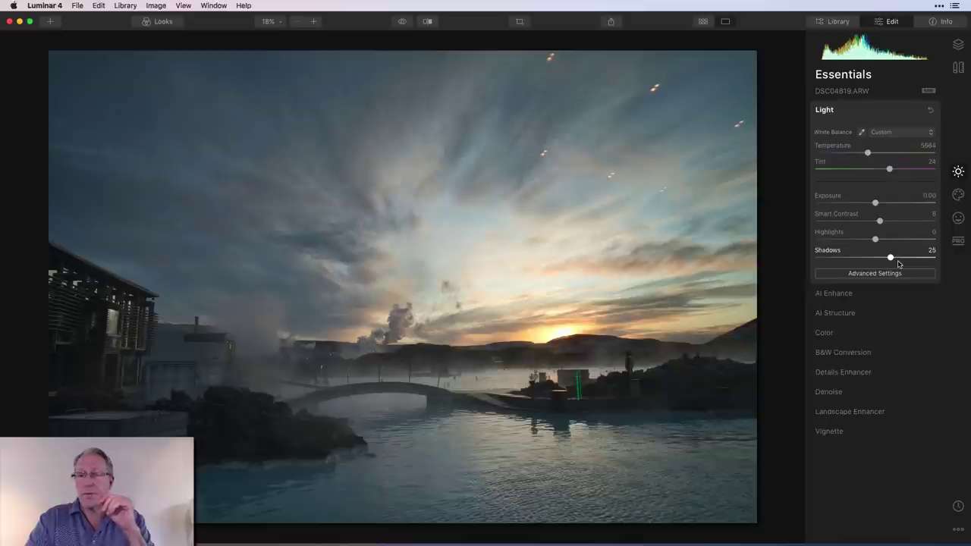
Enable the AI Enhance adjustment on the base photo and compare the result with the unedited original.
left_click(867, 300)
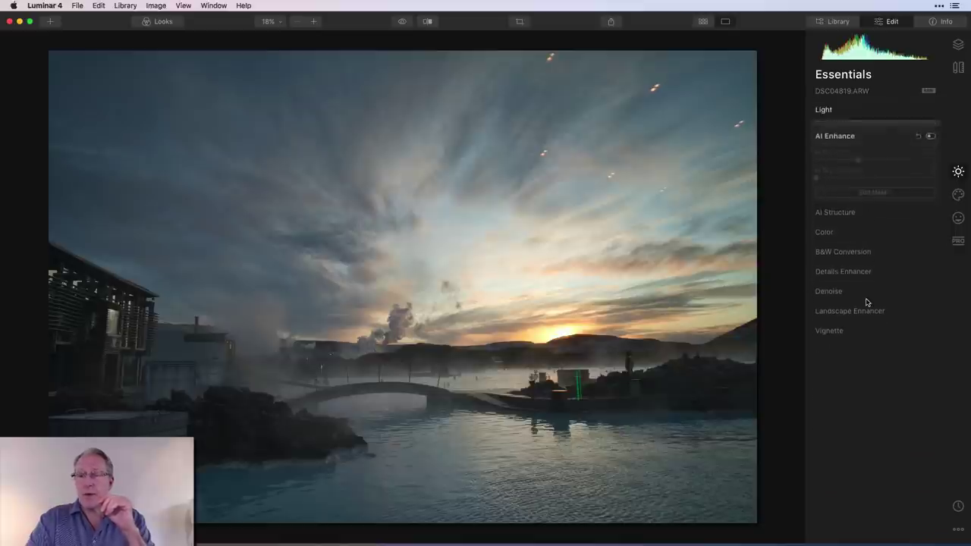
left_click(931, 130)
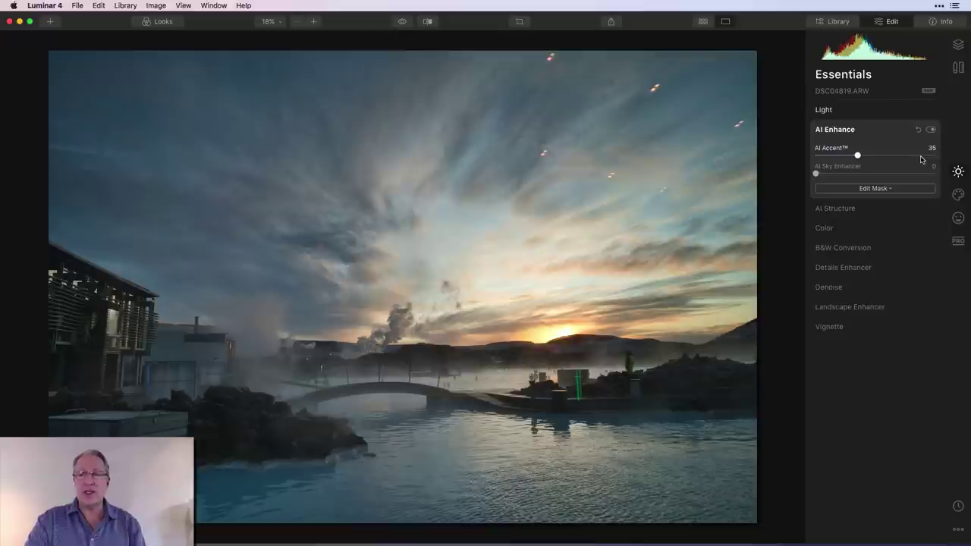
left_click(931, 130)
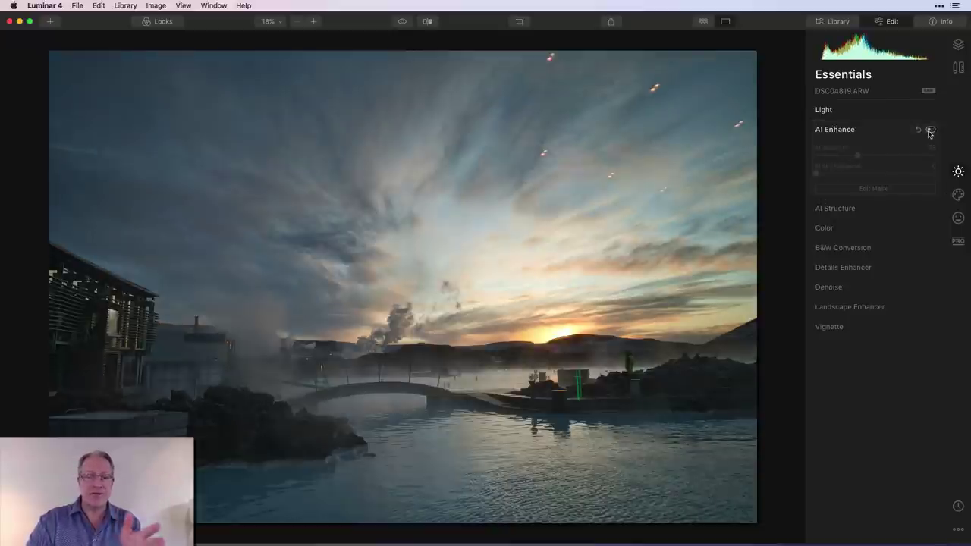
left_click(931, 131)
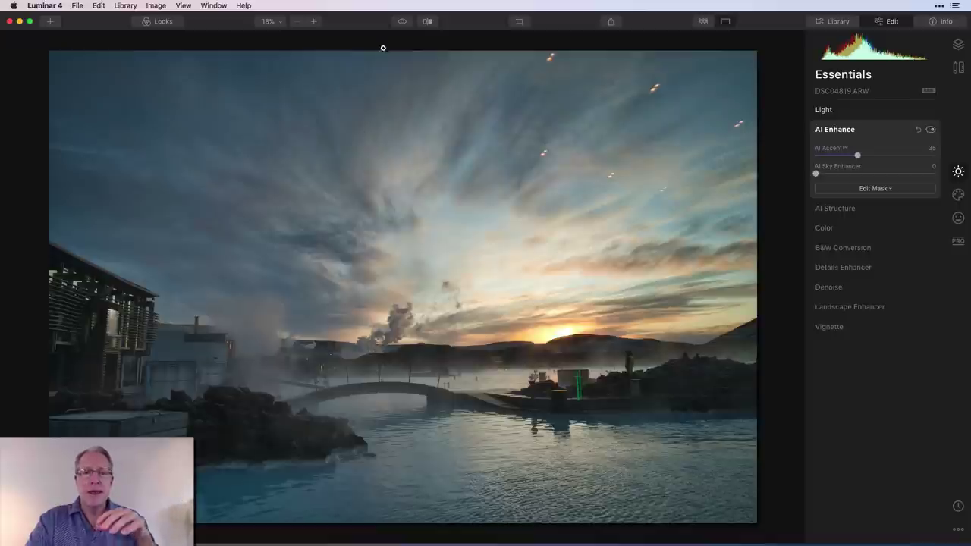
left_click(403, 22)
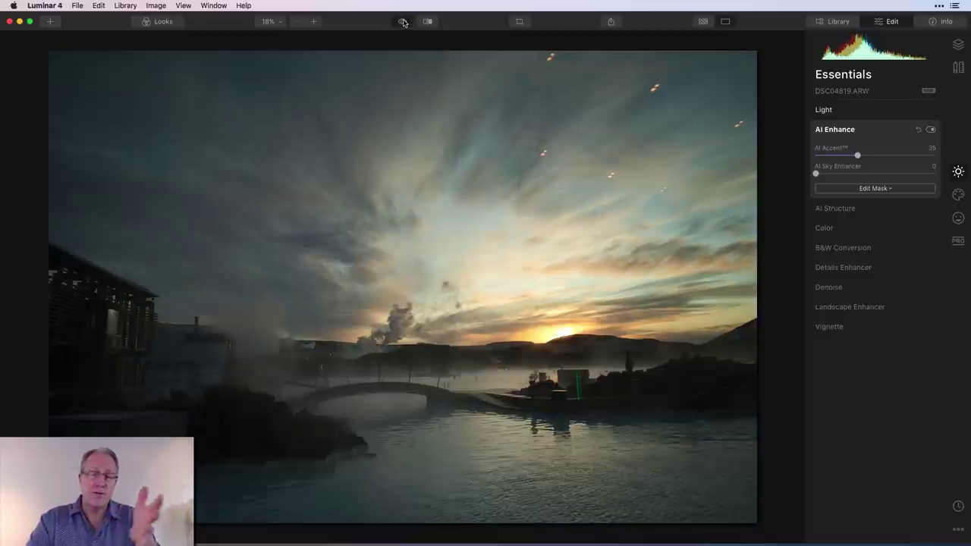
left_click(403, 22)
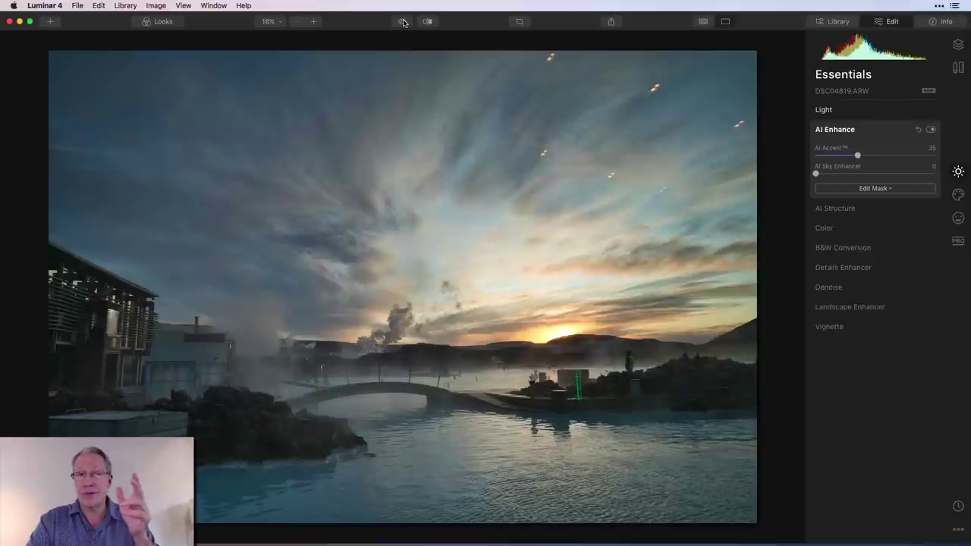
Enable the Color and Landscape Enhancer adjustments on the base photo.
left_click(858, 227)
left_click(931, 171)
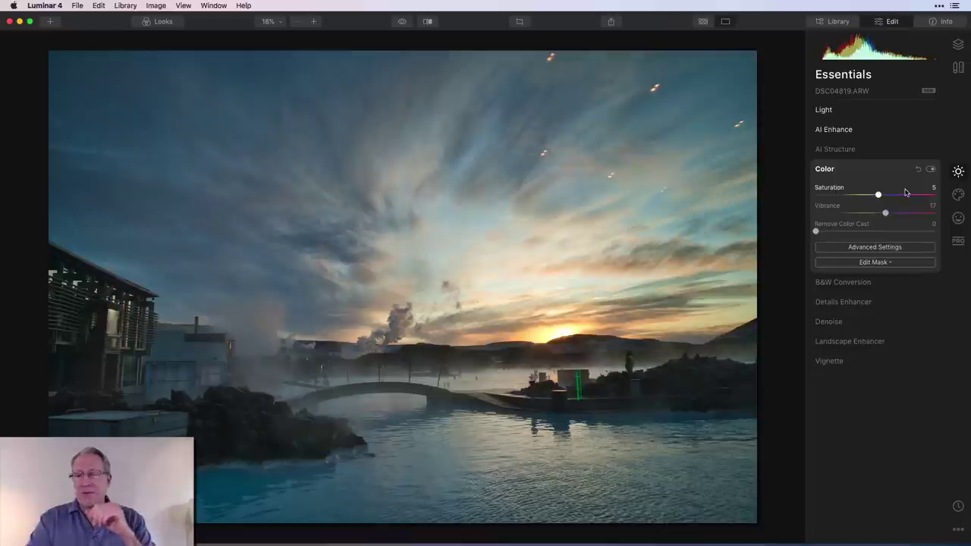
left_click(850, 341)
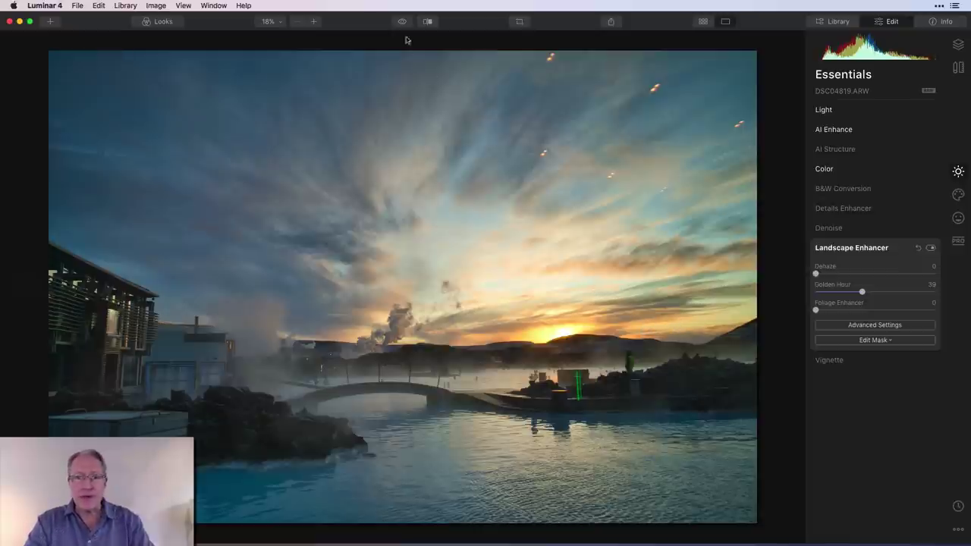
left_click(314, 22)
scroll(661, 310, "right", 5)
scroll(661, 310, "down", 3)
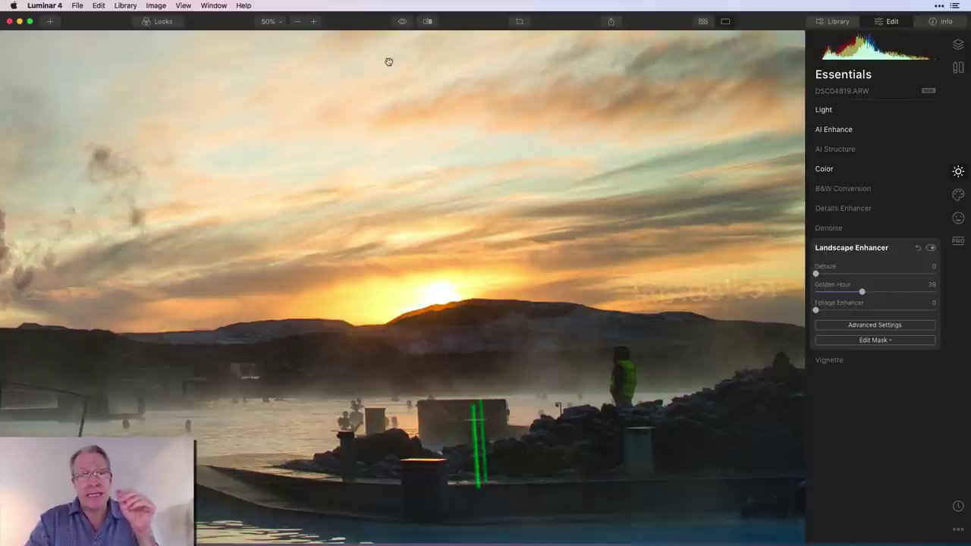
left_click(273, 25)
left_click(274, 38)
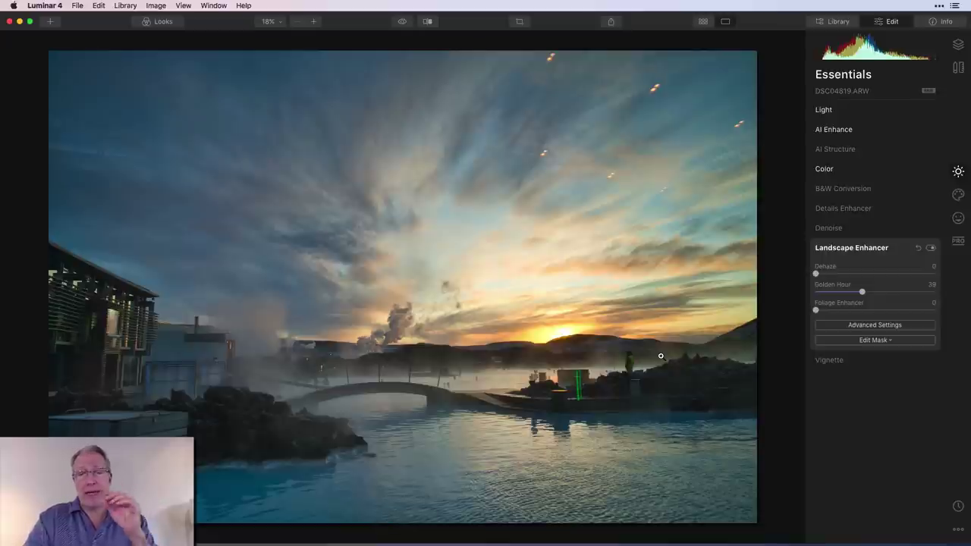
left_click(900, 249)
Show the Erased image layer and the Clone & Stamp layer above the base photo.
left_click(958, 44)
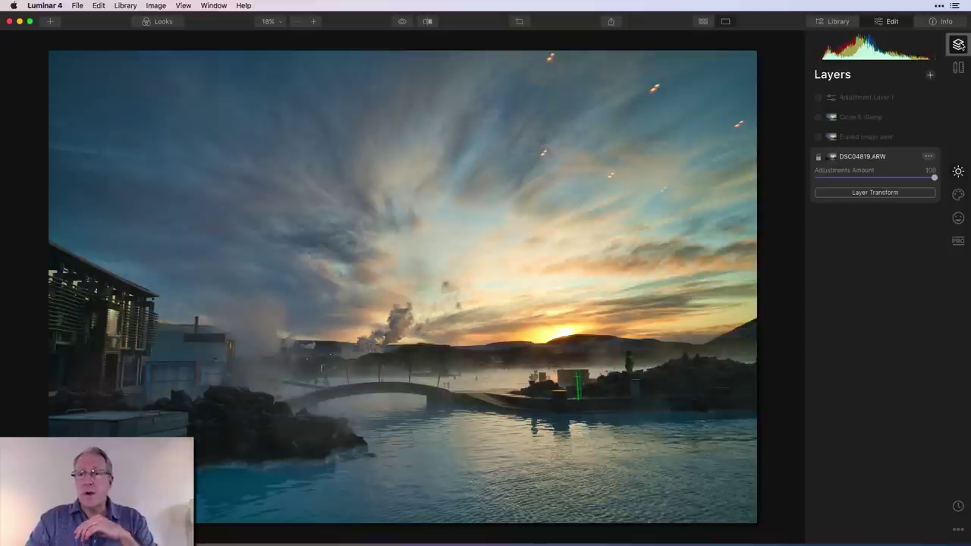
left_click(819, 140)
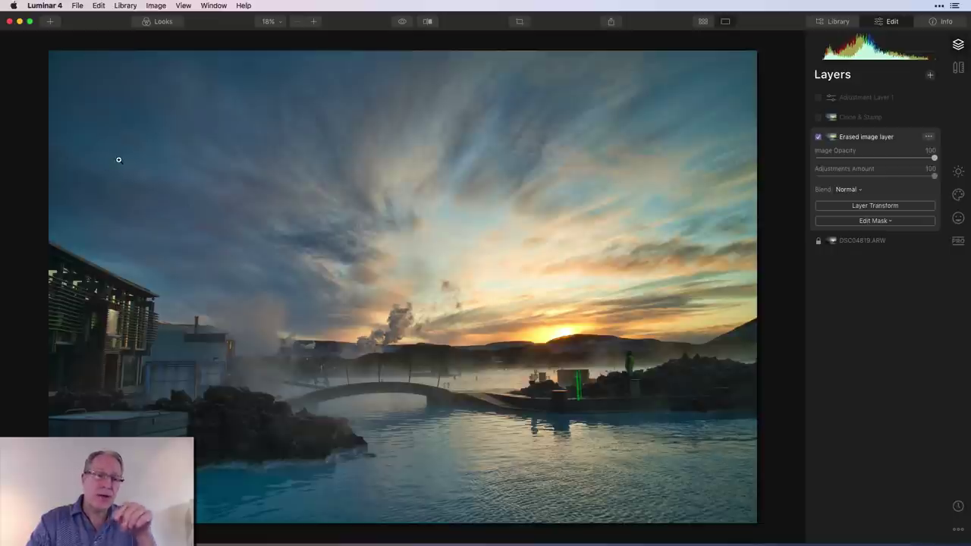
left_click(818, 136)
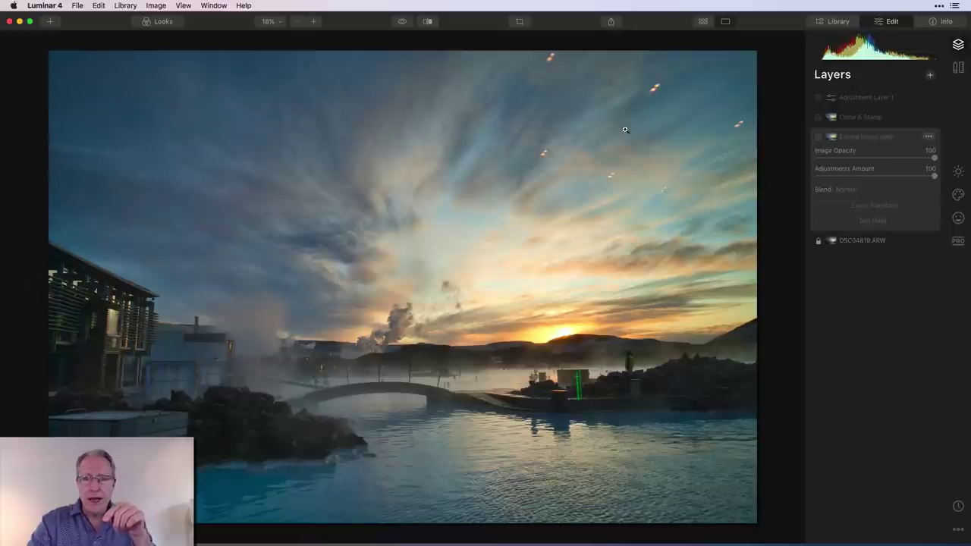
left_click(819, 137)
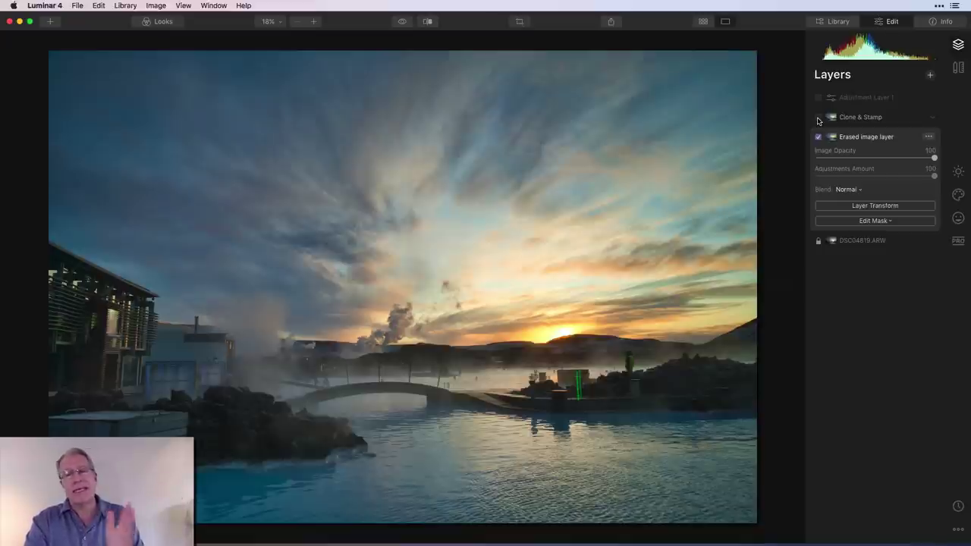
left_click(818, 118)
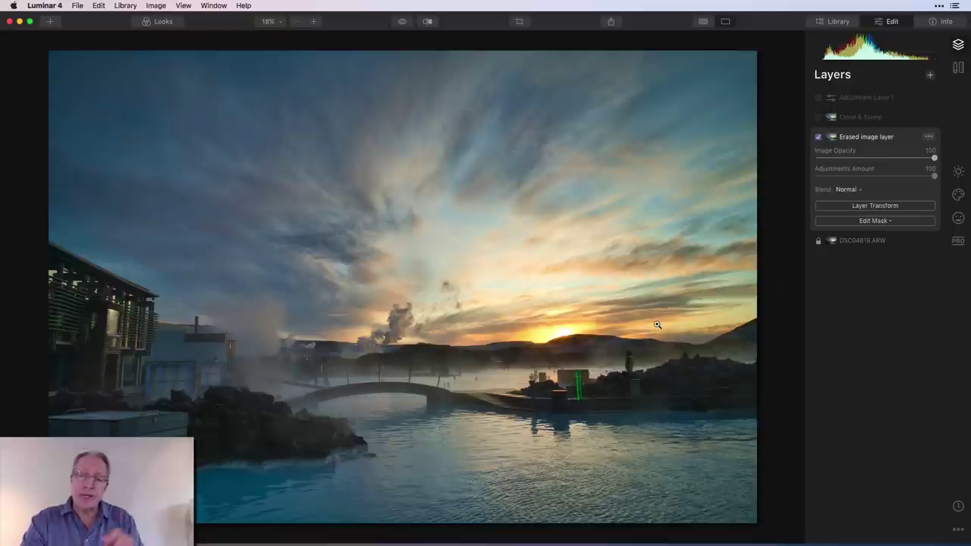
left_click(819, 118)
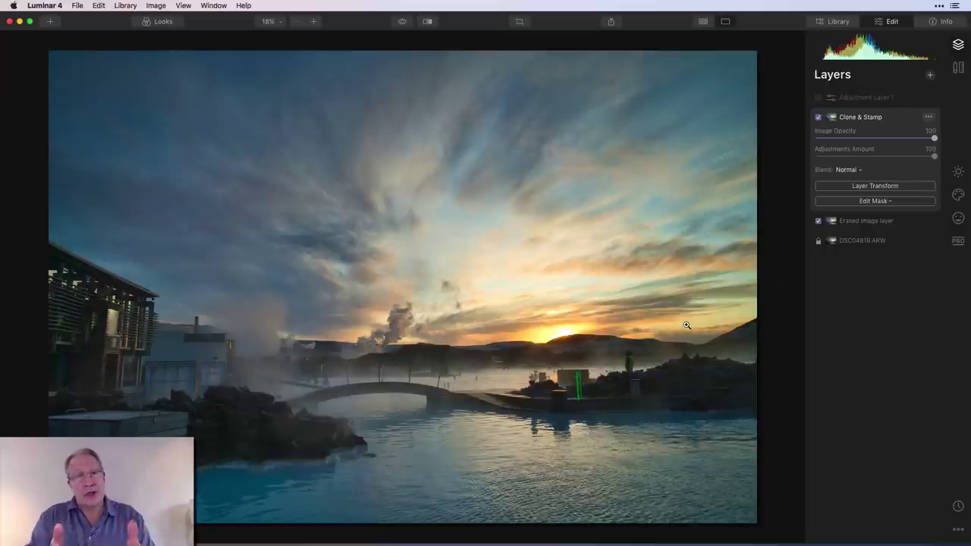
Enable Adjustment Layer 1, review its Light settings and compare the photo with and without that layer.
left_click(821, 99)
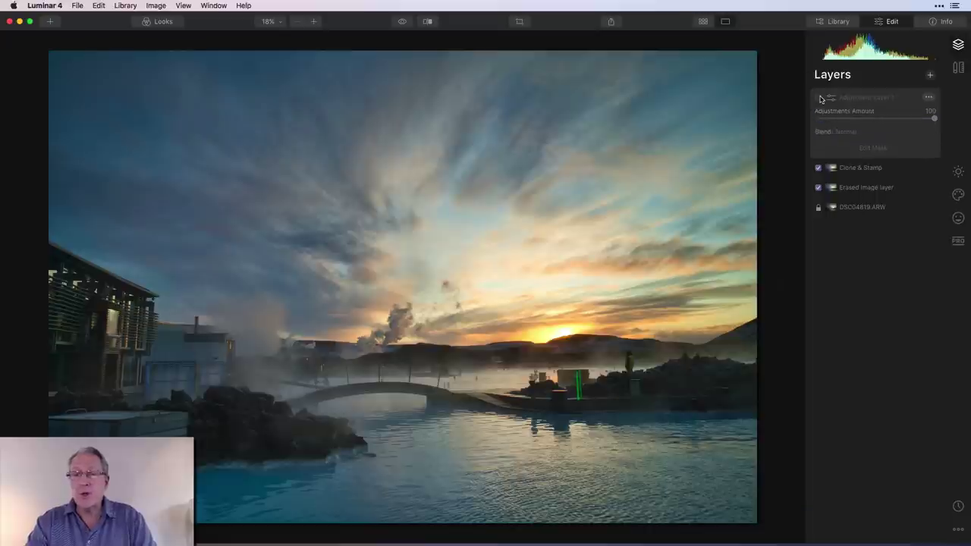
left_click(958, 173)
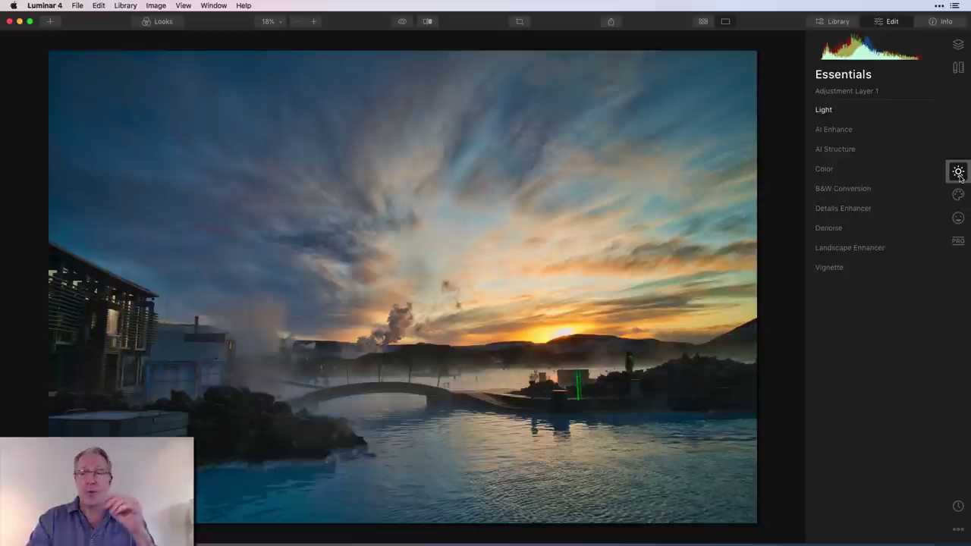
left_click(844, 113)
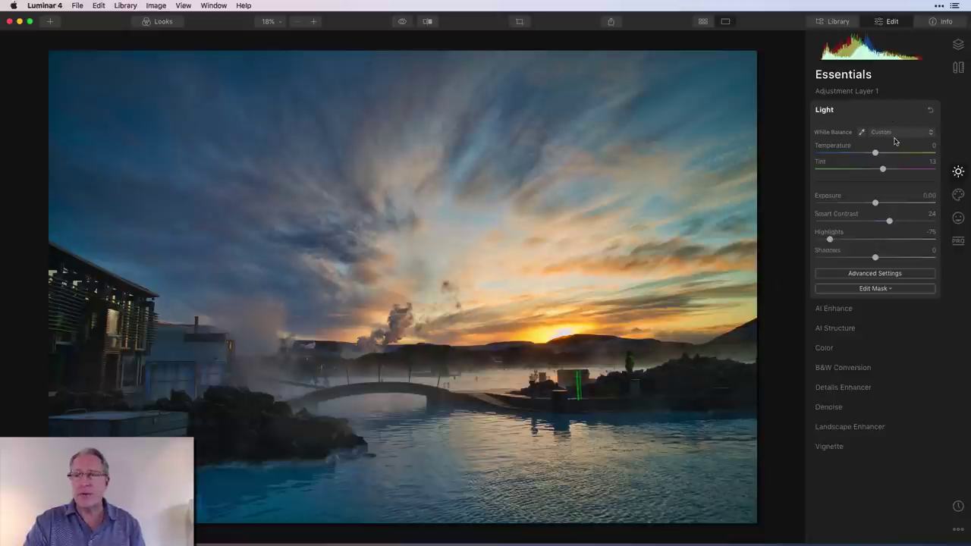
left_click(958, 44)
left_click(818, 98)
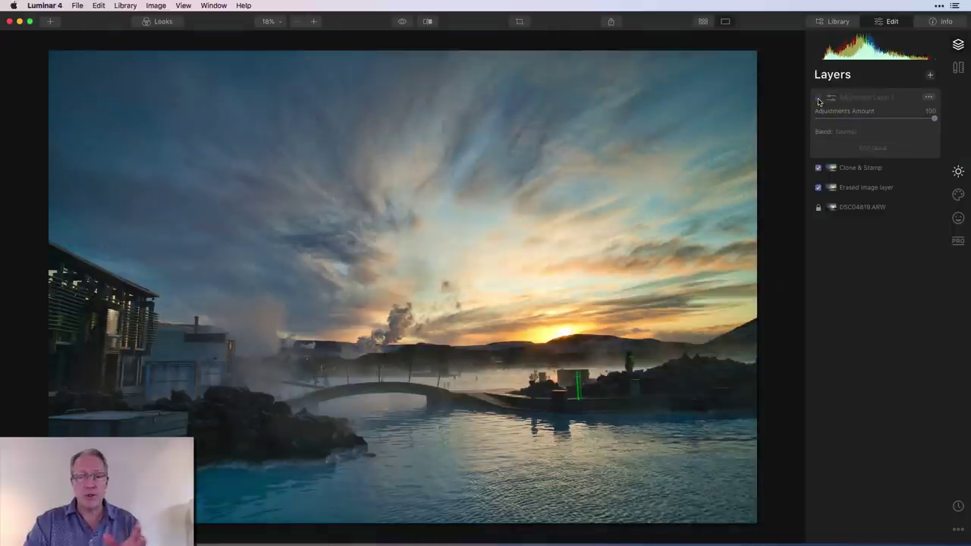
left_click(818, 98)
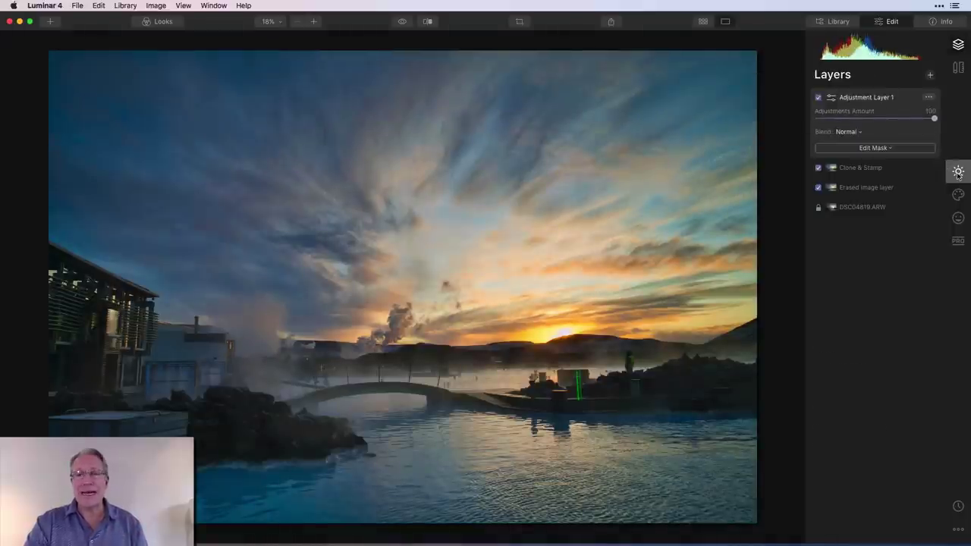
left_click(958, 172)
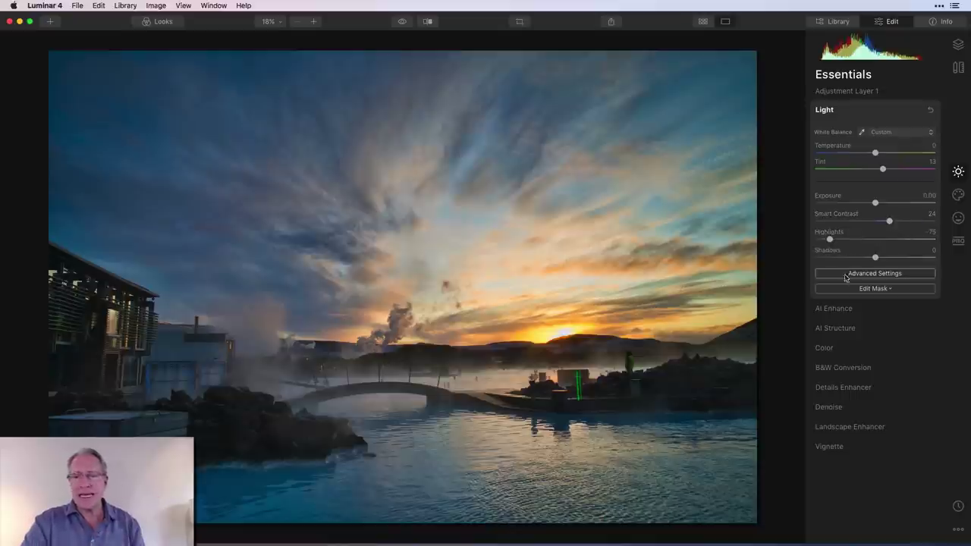
Review the advanced Light settings, enable AI Enhance on Adjustment Layer 1 and compare the photo with and without that enhancement.
left_click(861, 276)
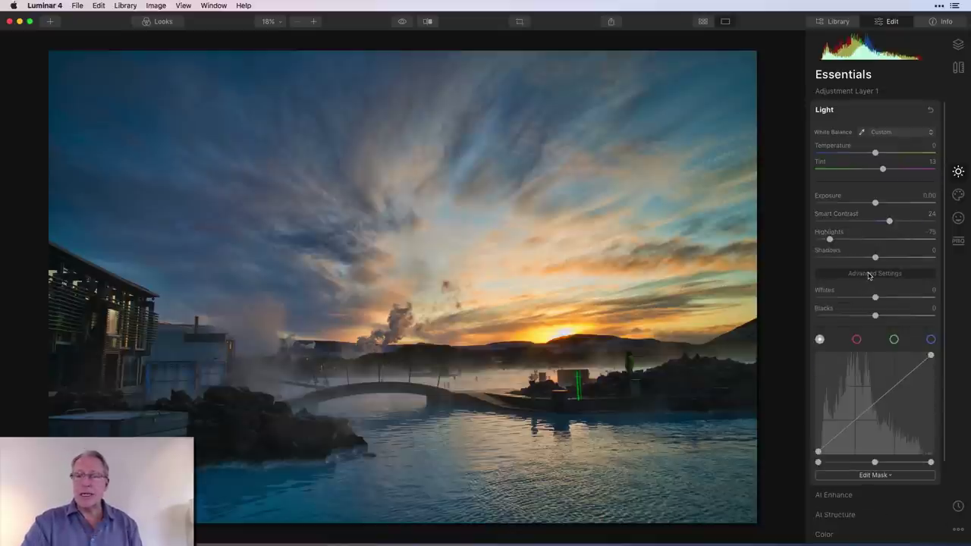
left_click(866, 275)
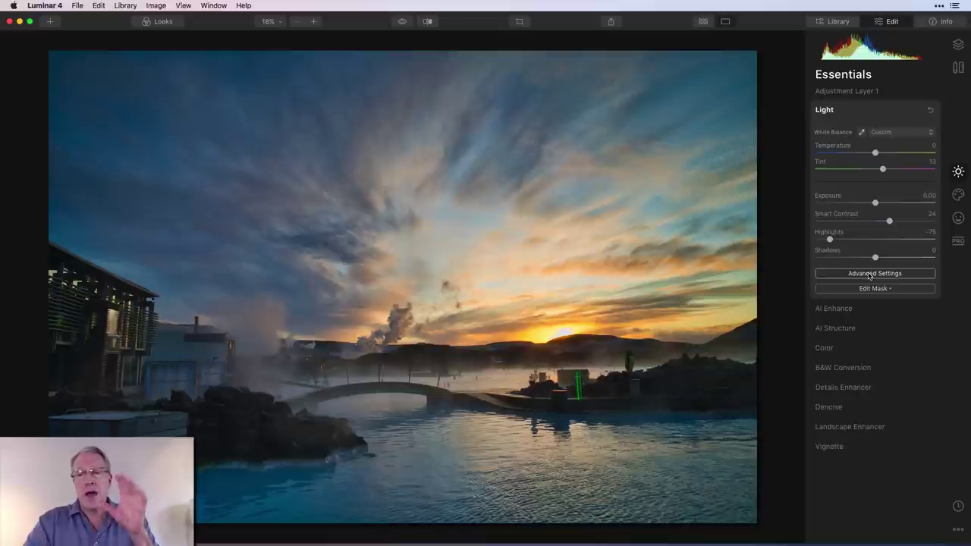
left_click(862, 311)
left_click(931, 129)
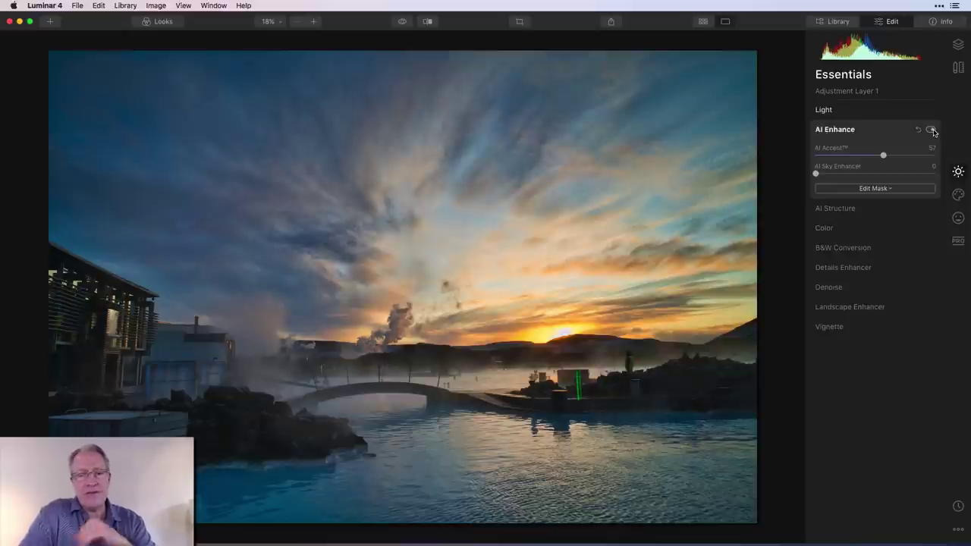
left_click(931, 131)
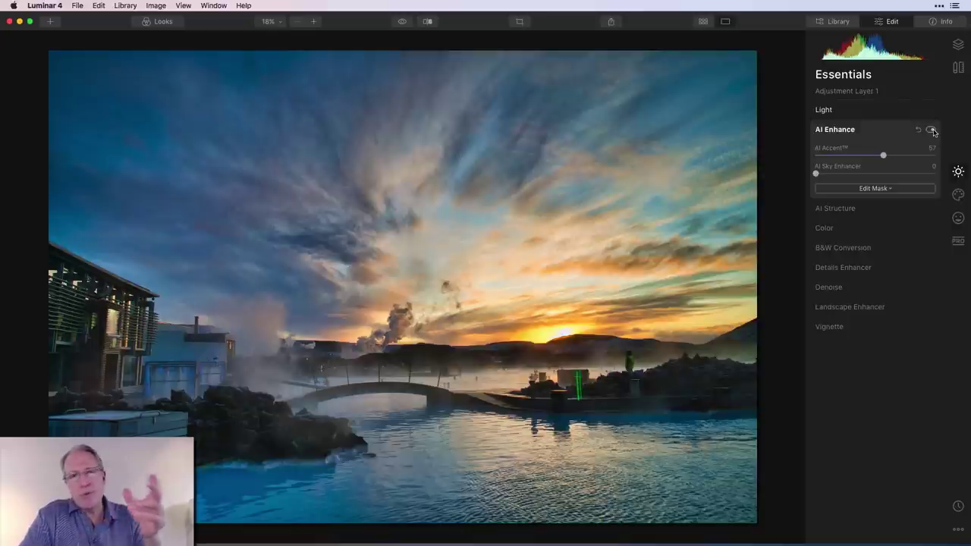
left_click(932, 130)
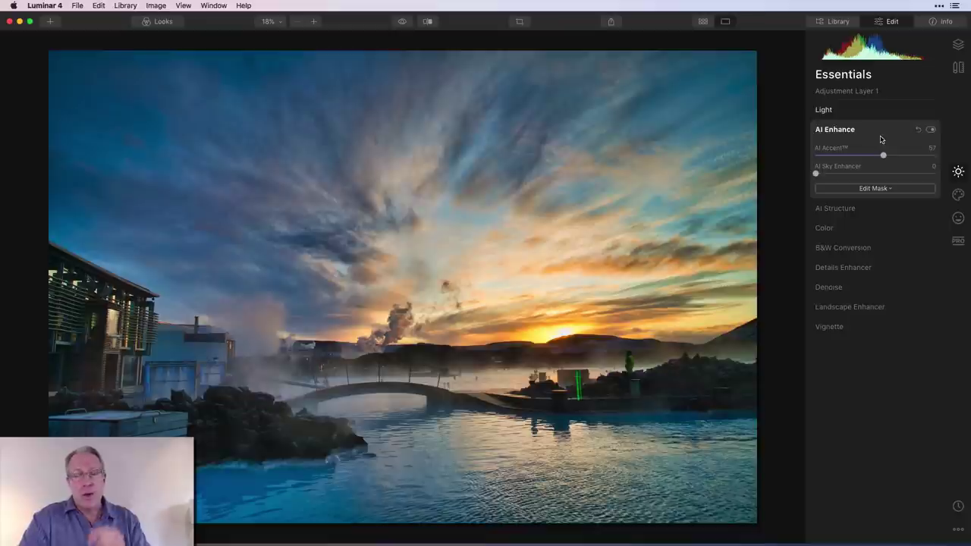
left_click(881, 139)
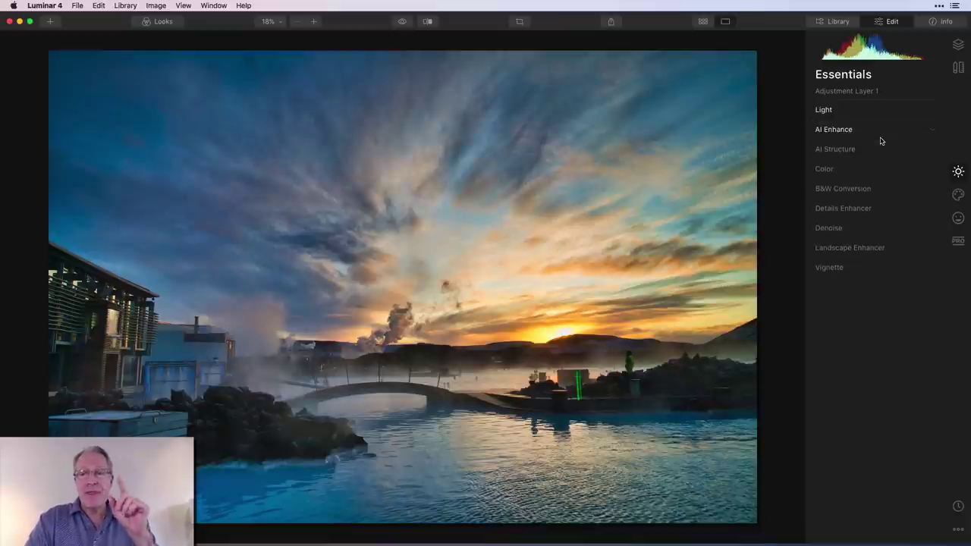
Enable the Color and AI Structure adjustments on Adjustment Layer 1.
left_click(874, 170)
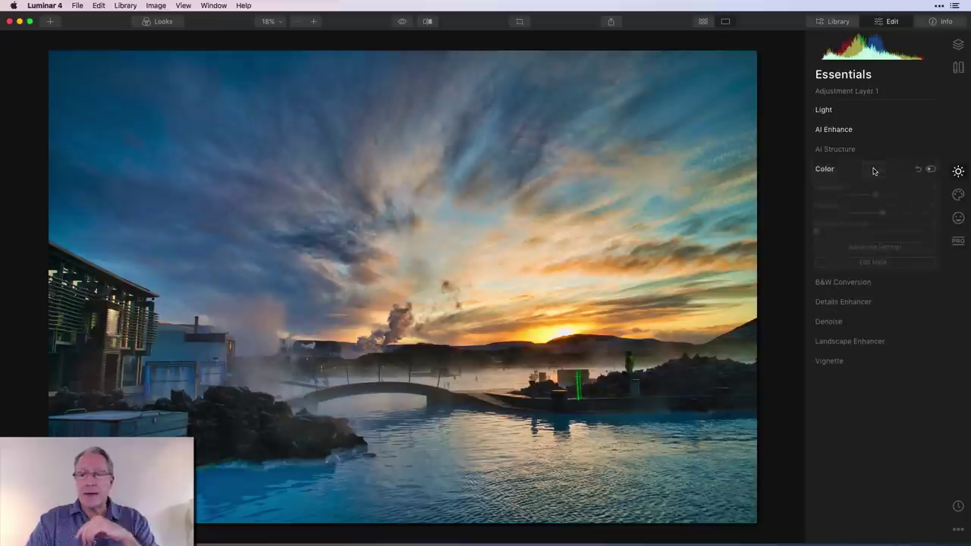
left_click(931, 170)
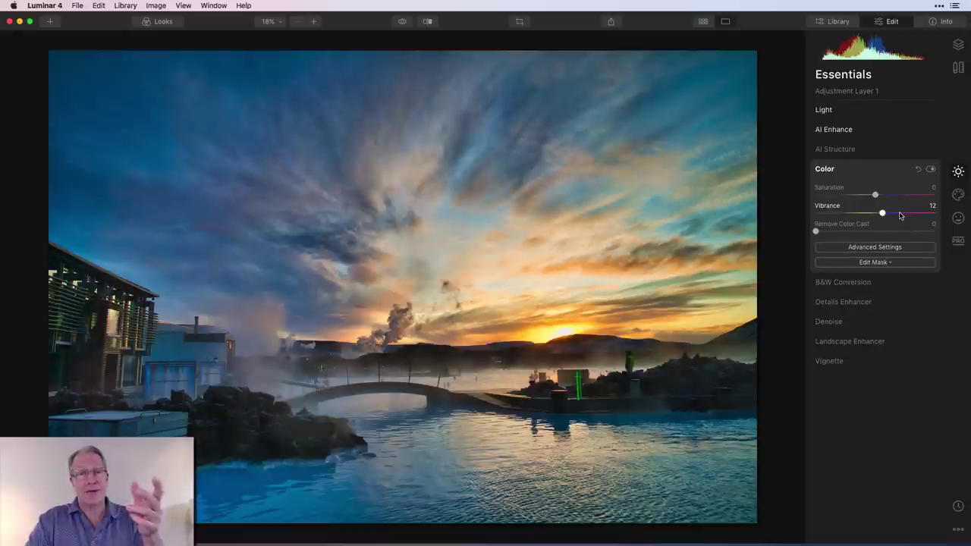
left_click(855, 151)
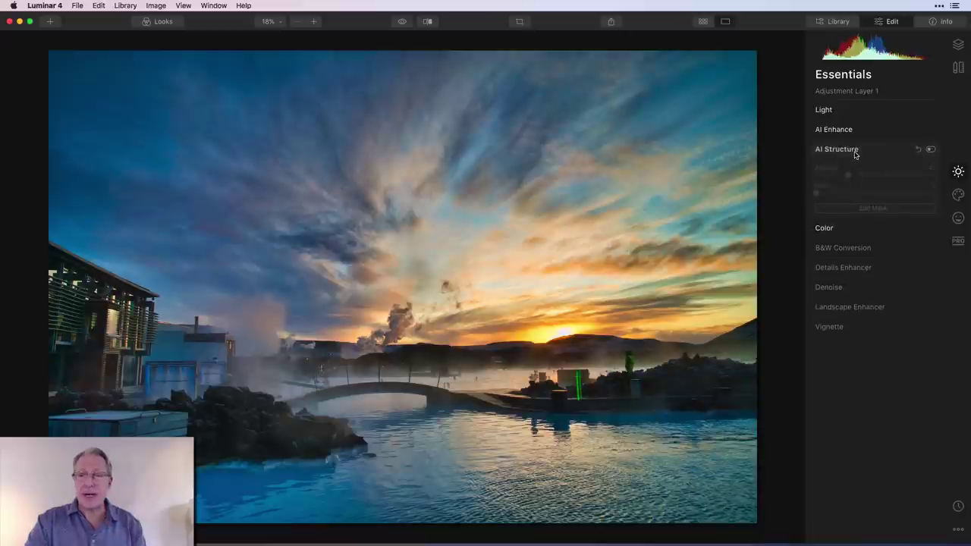
left_click(931, 150)
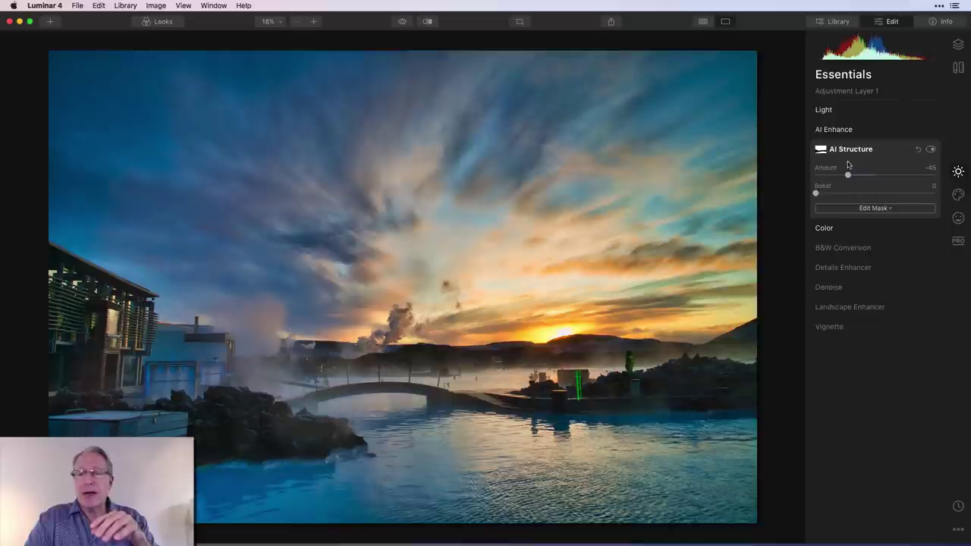
Display the AI Structure brush mask as an overlay, erase the mask over the building beside the lagoon and finish mask editing.
left_click(874, 208)
left_click(848, 221)
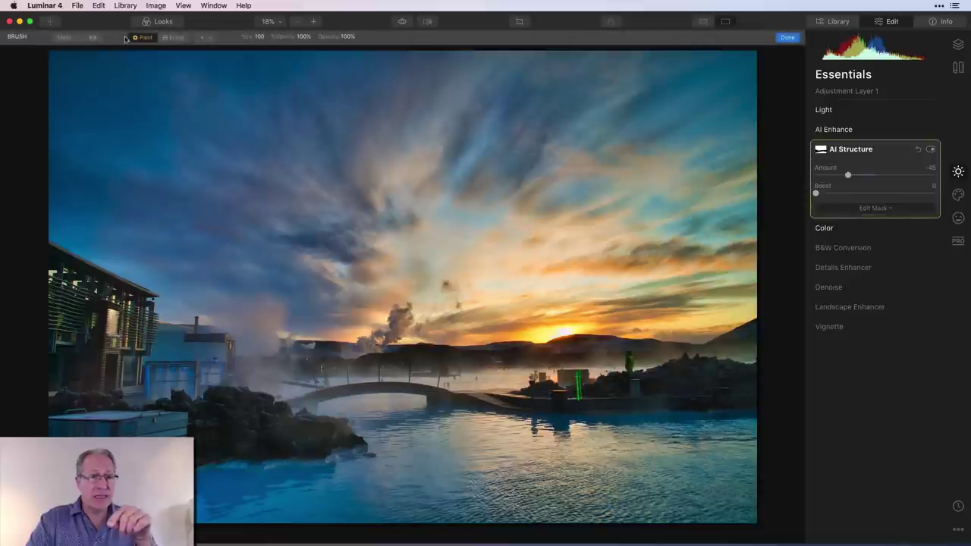
left_click(93, 36)
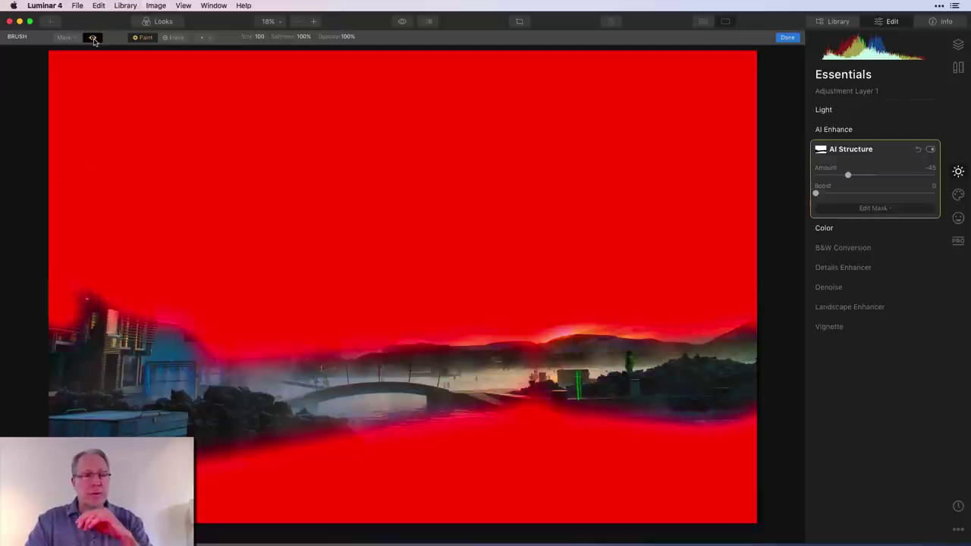
left_click(173, 37)
mouse_move(64, 324)
left_mouse_down()
mouse_move(48, 304)
mouse_move(65, 302)
mouse_move(66, 319)
mouse_move(159, 353)
mouse_move(163, 319)
left_mouse_up()
left_click(93, 37)
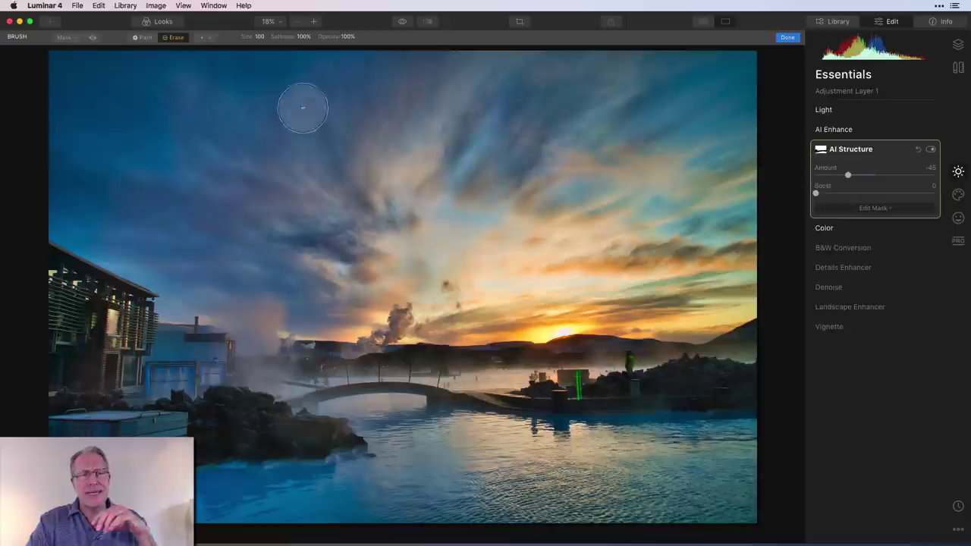
left_click(786, 38)
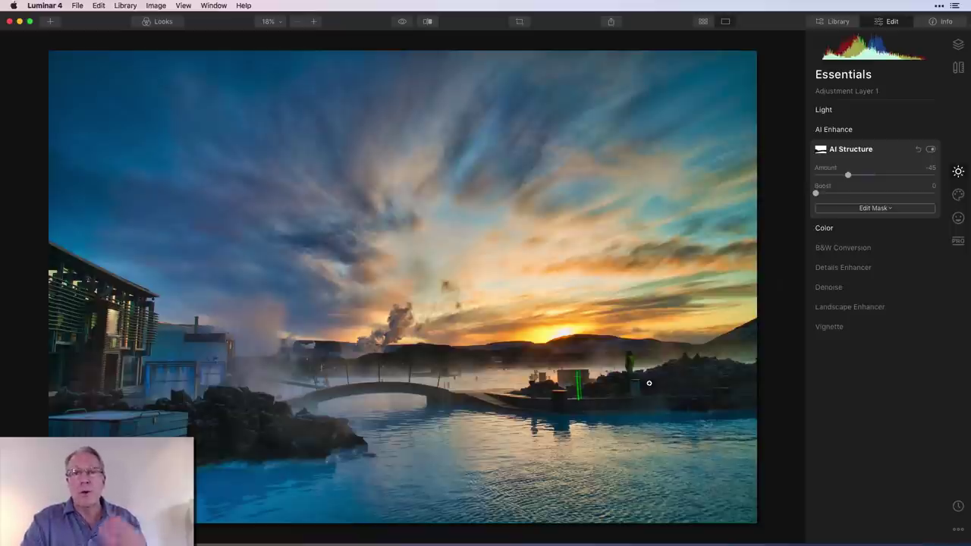
Enable the Landscape Enhancer on Adjustment Layer 1 and compare the photo with and without it.
left_click(844, 307)
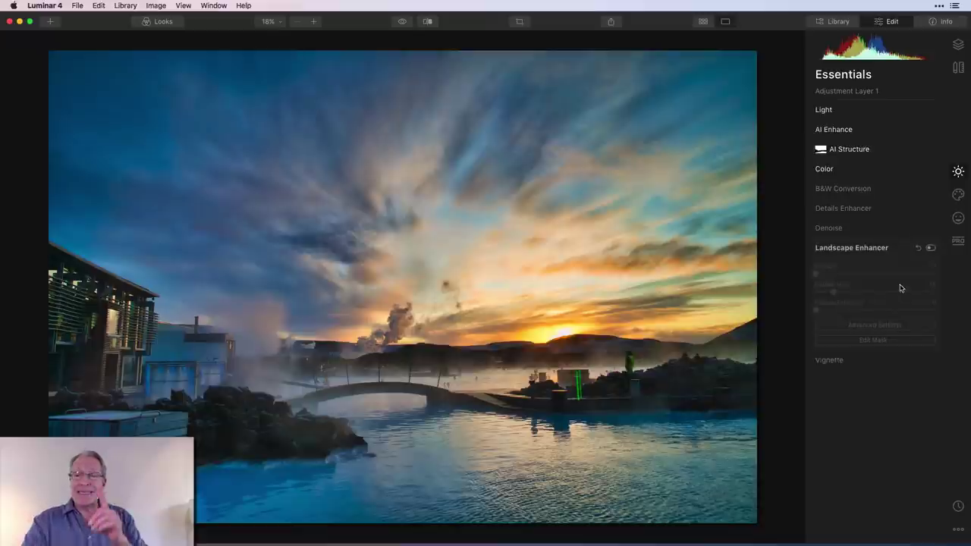
left_click(931, 249)
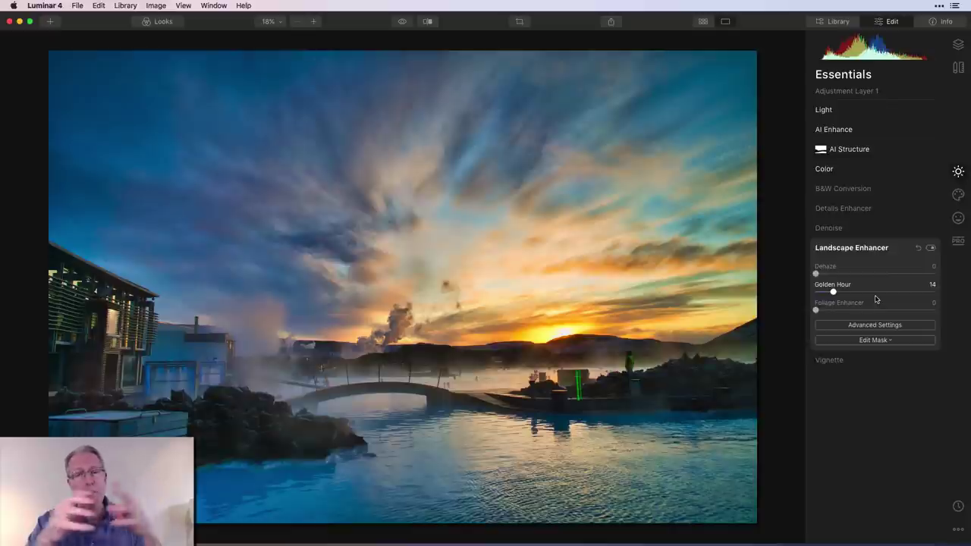
left_click(931, 248)
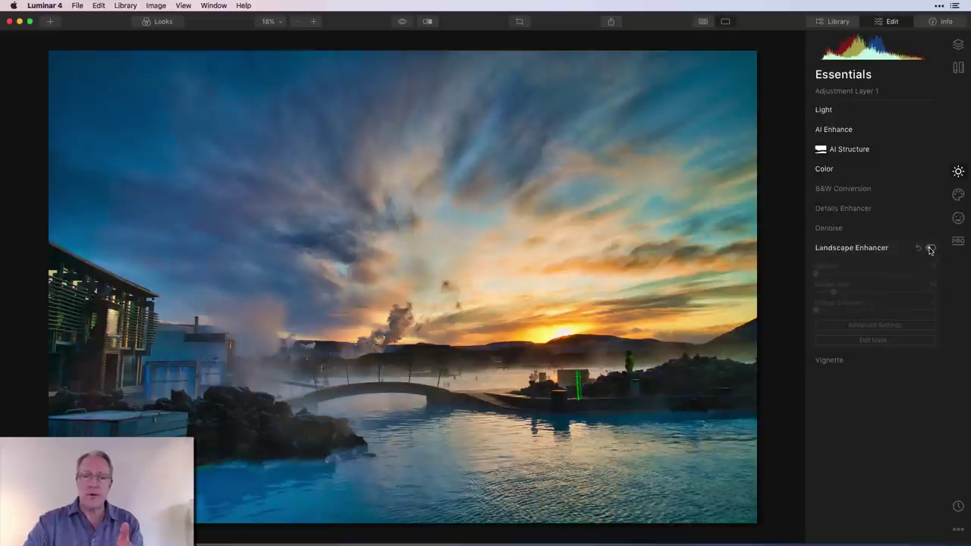
left_click(931, 249)
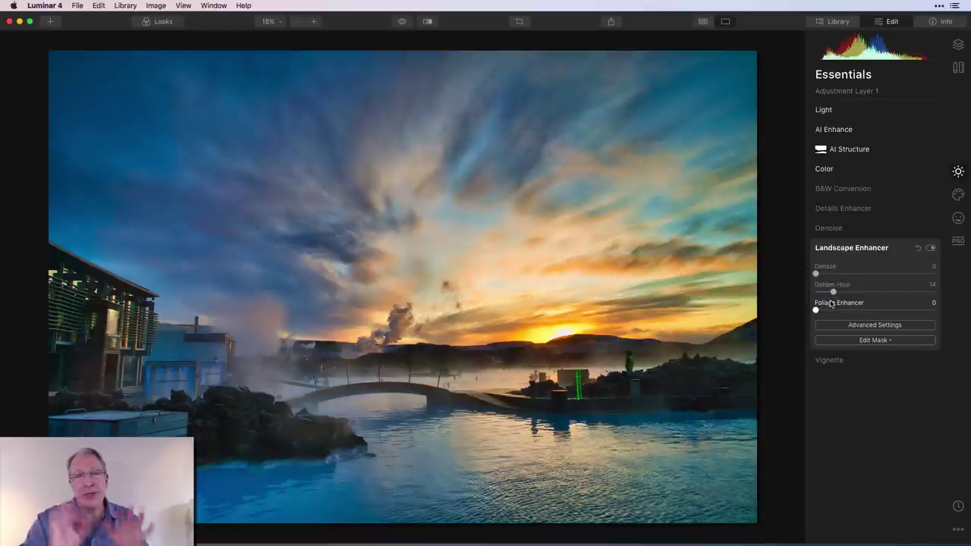
Raise the Landscape Enhancer's Golden Hour to 18 and collapse its settings.
left_click_drag(833, 292, 844, 295)
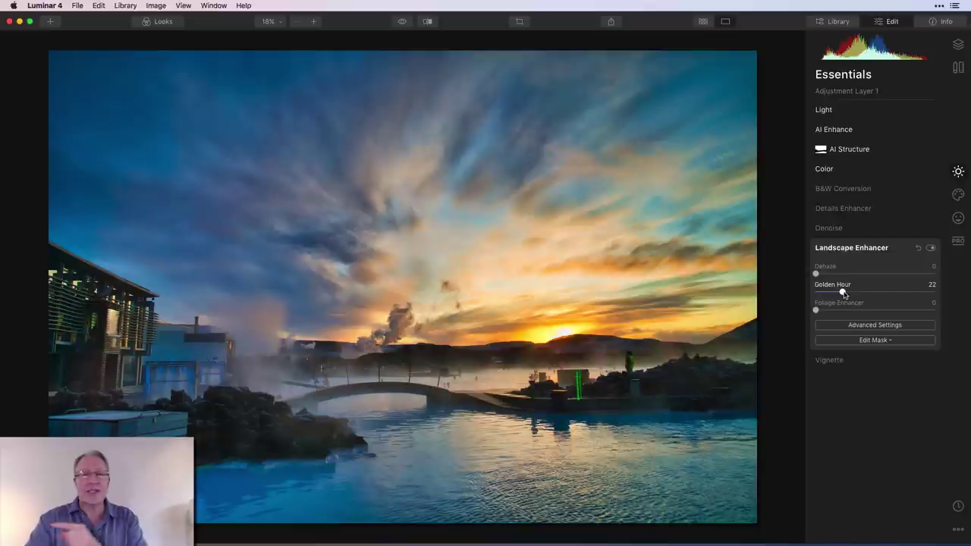
left_click_drag(845, 294, 840, 295)
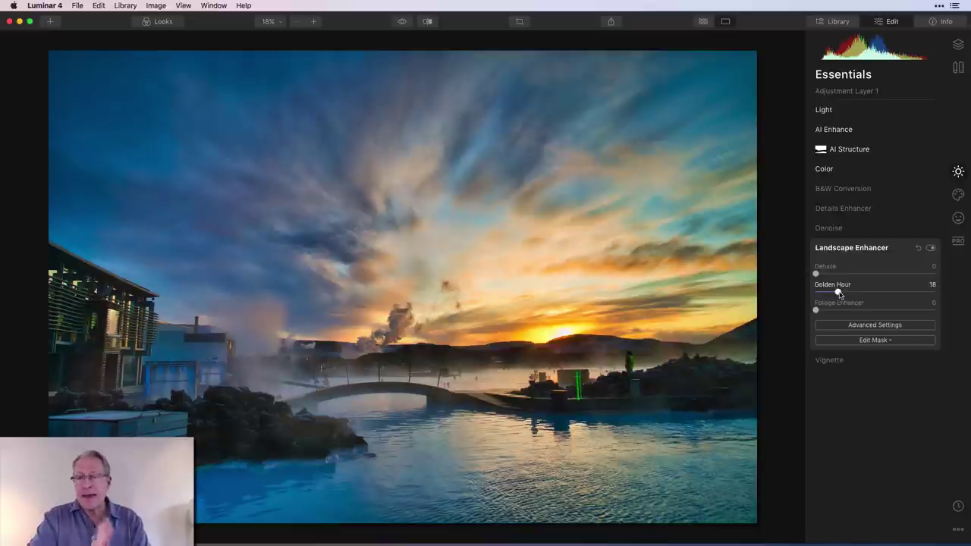
left_click(892, 250)
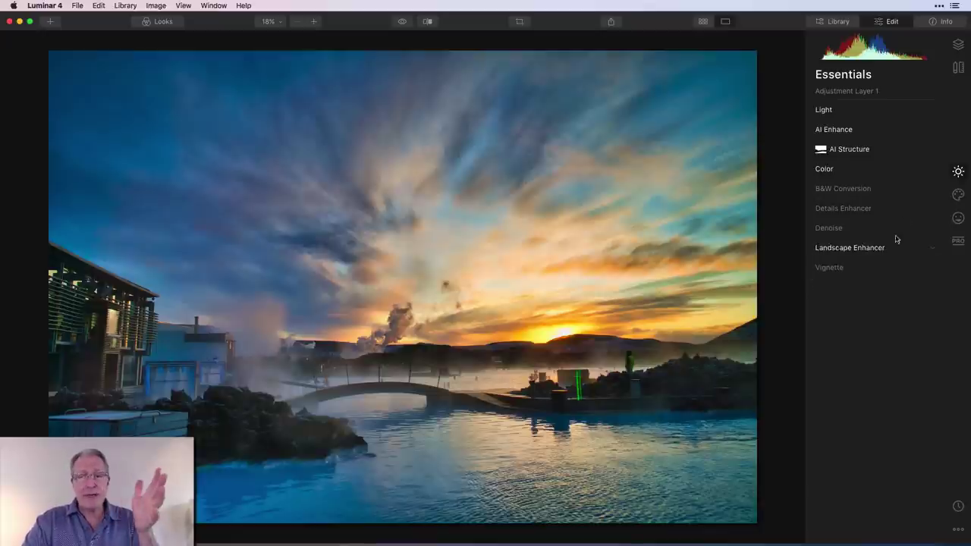
Compare the photo with Adjustment Layer 1 hidden and shown in the layer stack.
left_click(958, 44)
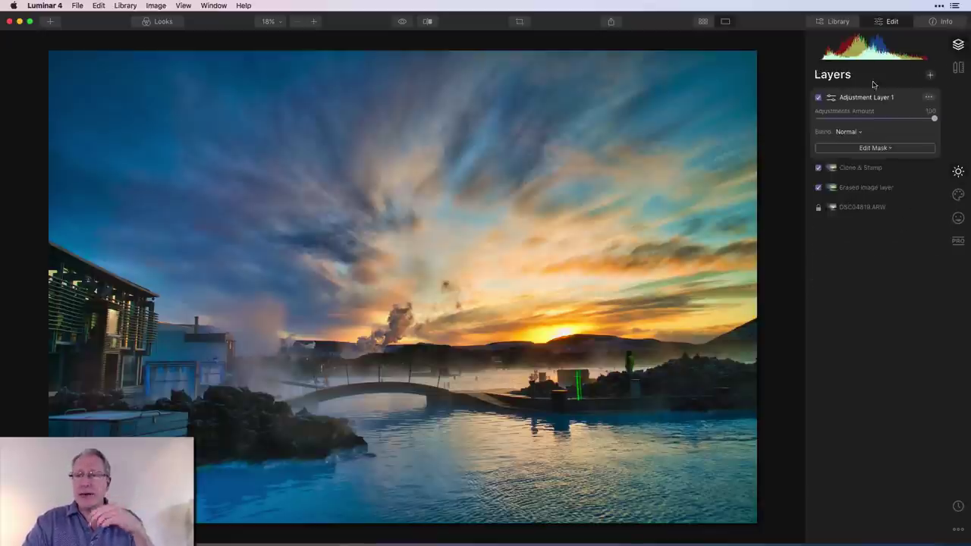
left_click(819, 100)
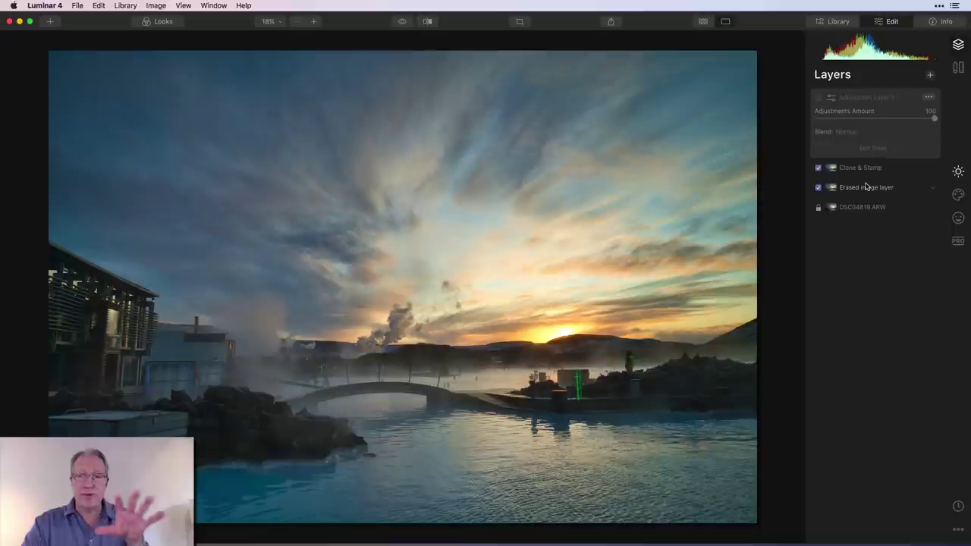
left_click(819, 100)
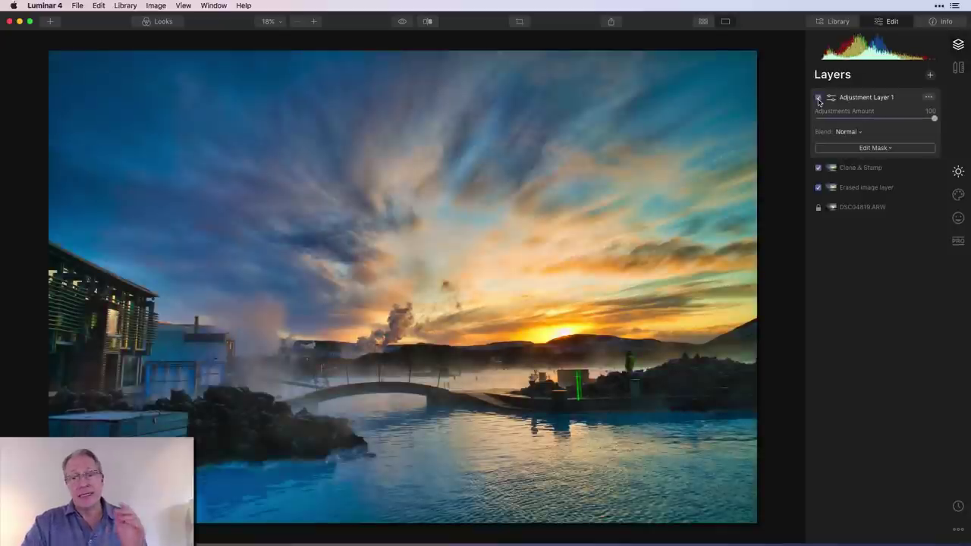
Enable the Fog creative filter on Adjustment Layer 1.
left_click(958, 173)
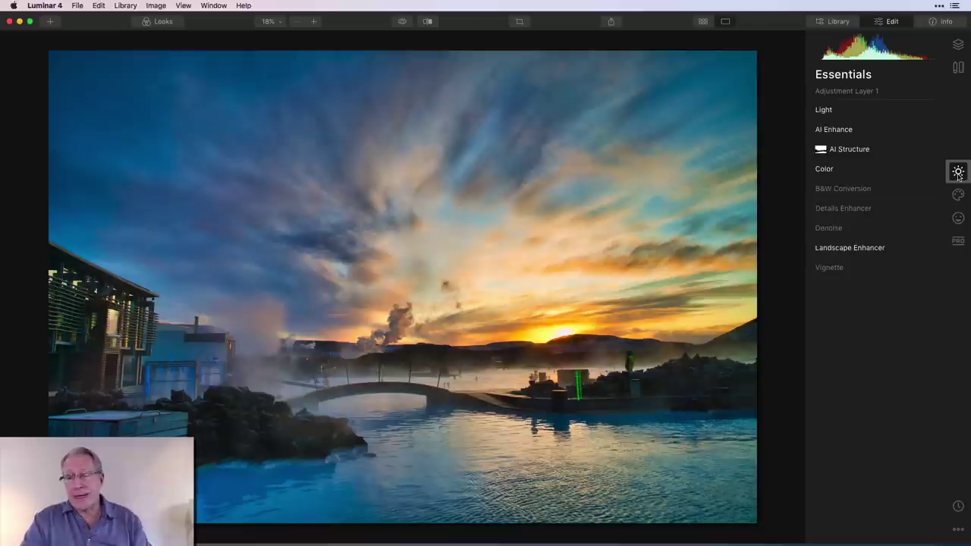
left_click(958, 196)
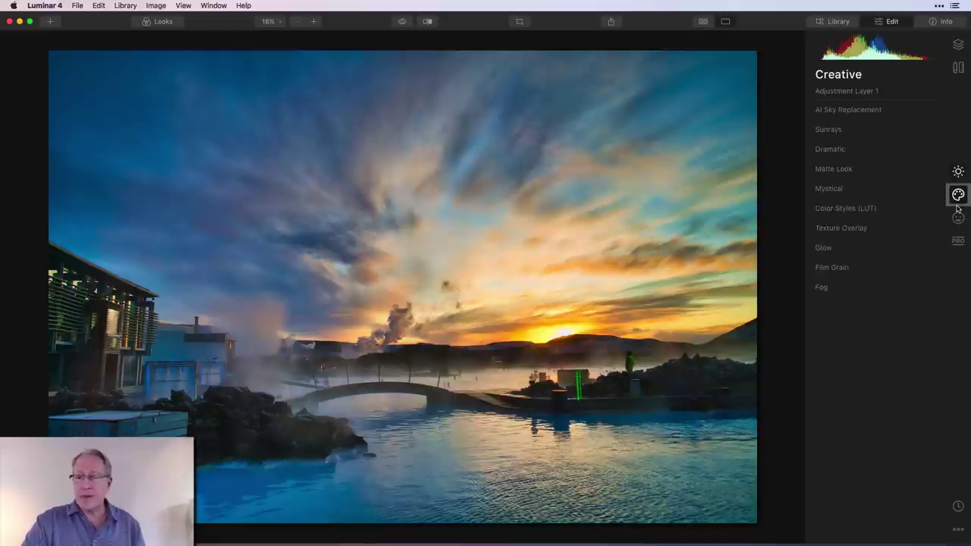
left_click(834, 287)
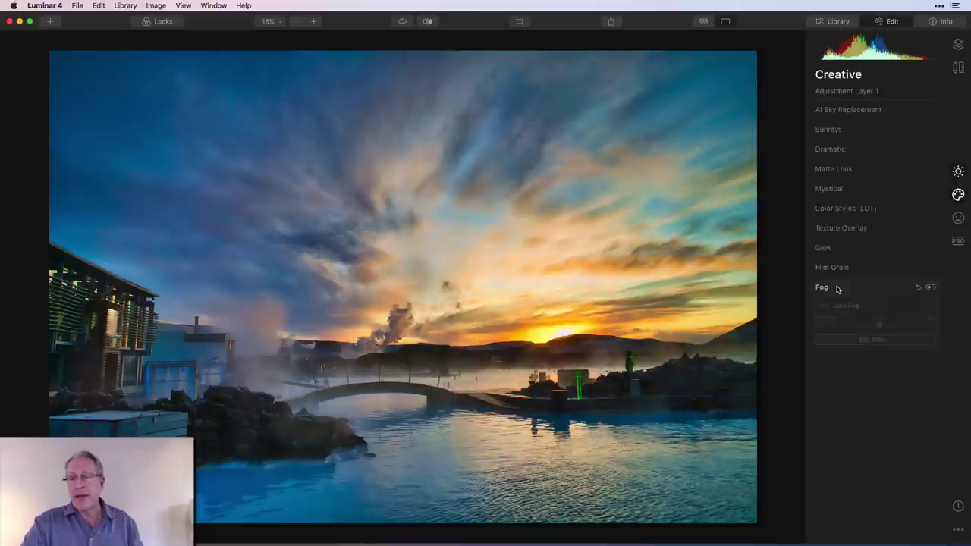
left_click(931, 288)
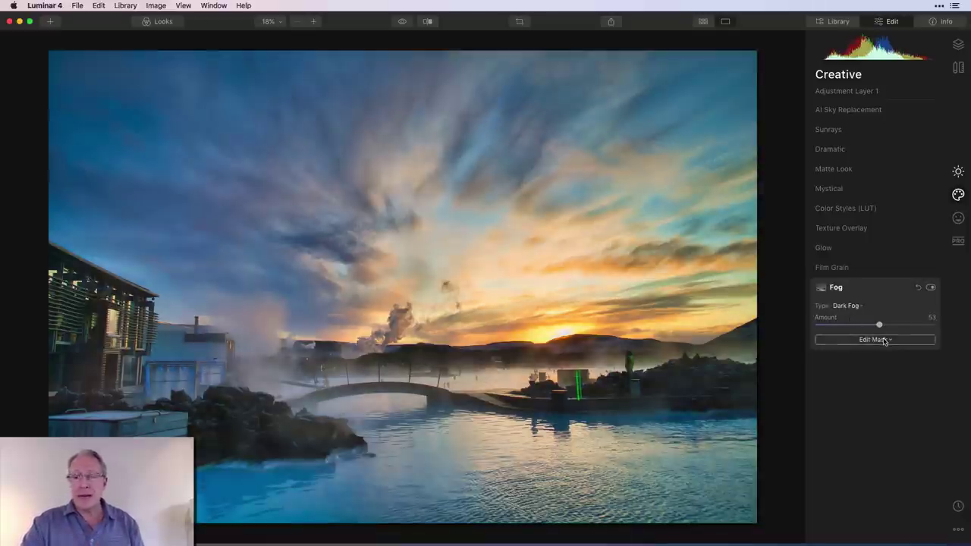
Inspect the Fog filter's brush mask as a red overlay and leave mask editing.
left_click(877, 339)
left_click(866, 353)
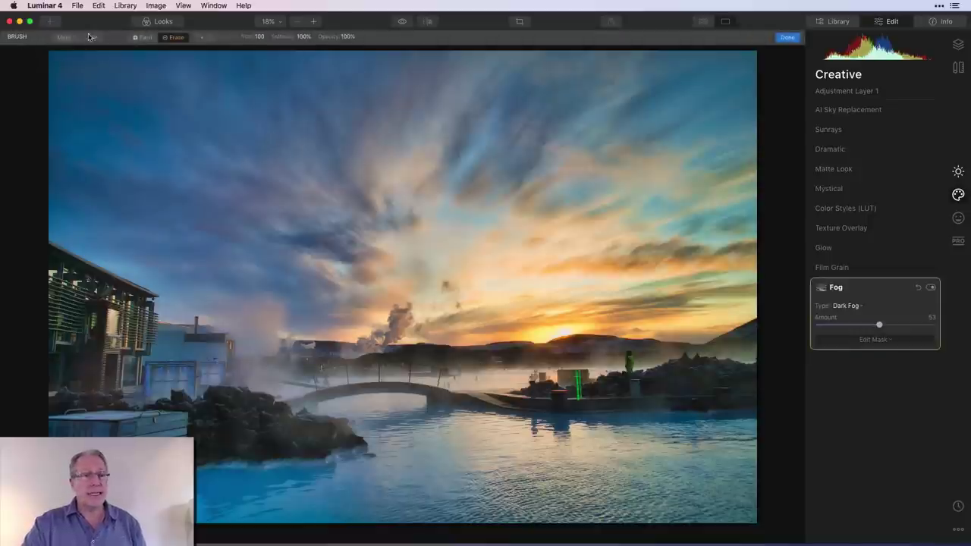
left_click(92, 39)
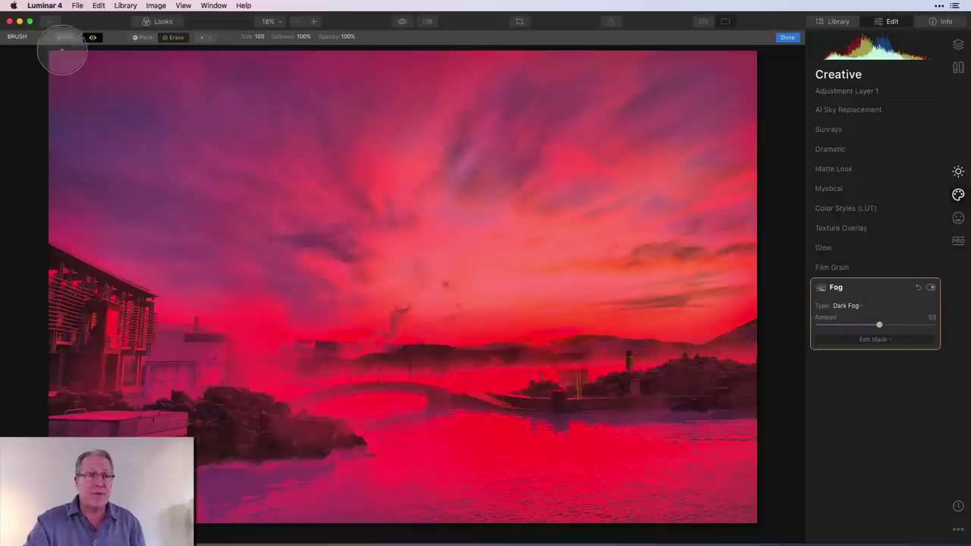
left_click(92, 37)
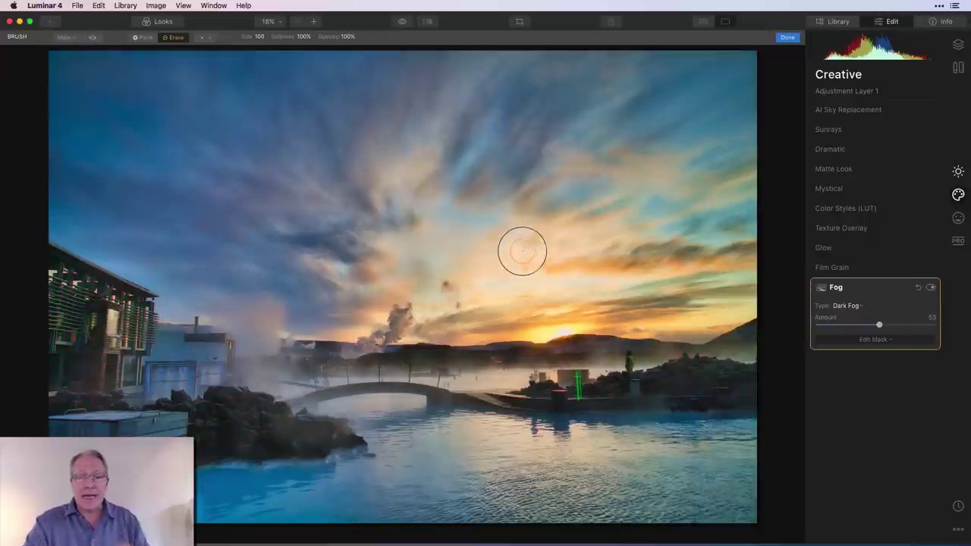
left_click(789, 37)
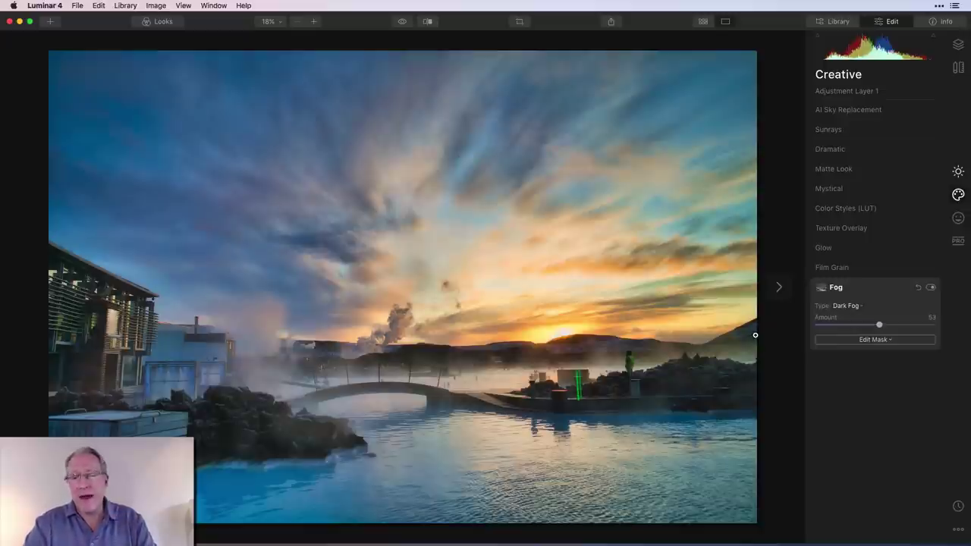
Compare the photo with the Fog filter switched off and on, leaving it on.
left_click(931, 288)
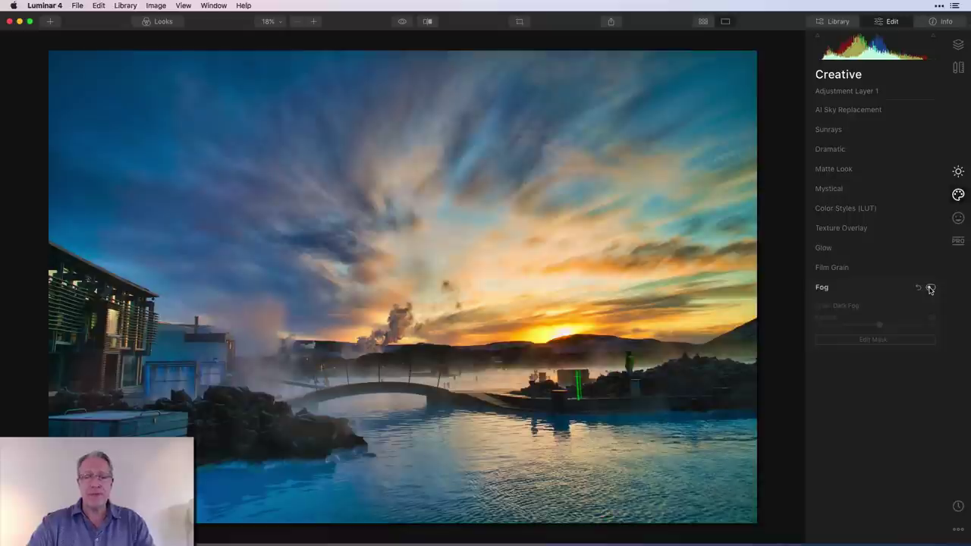
left_click(931, 288)
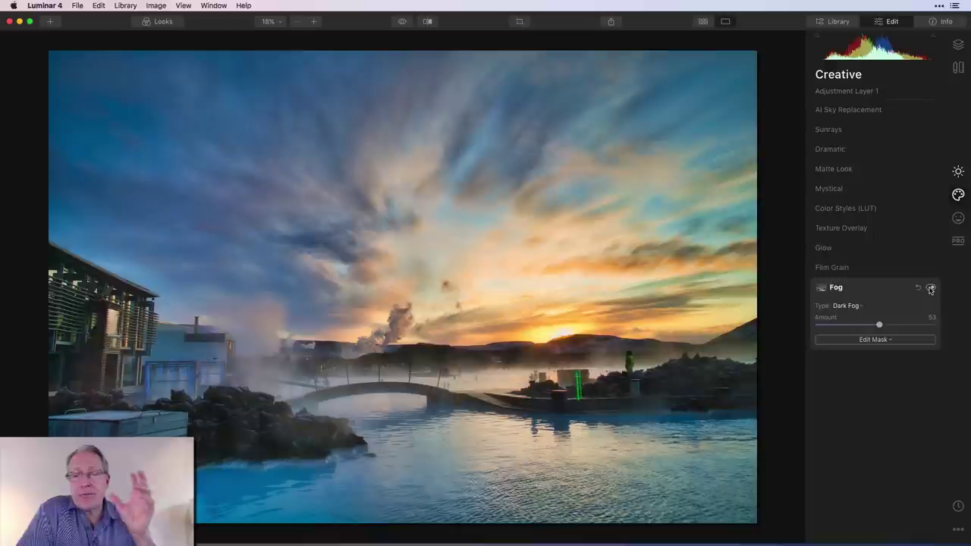
left_click(931, 288)
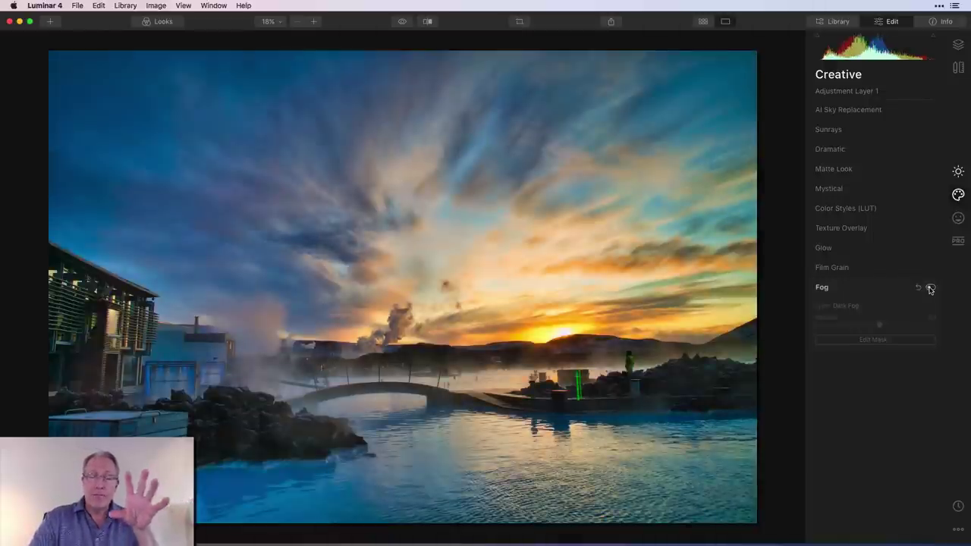
left_click(931, 288)
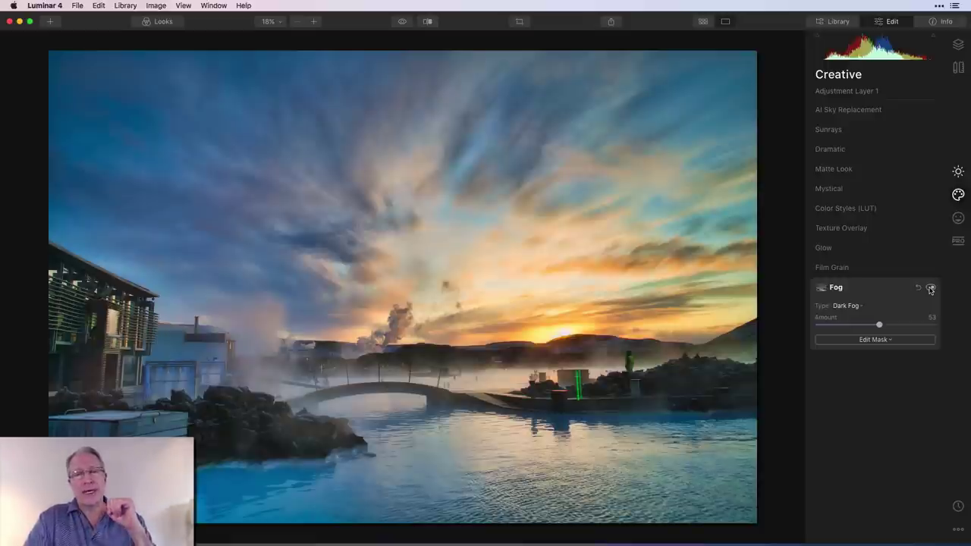
Enable the Adjustable Gradient professional filter on Adjustment Layer 1.
left_click(958, 241)
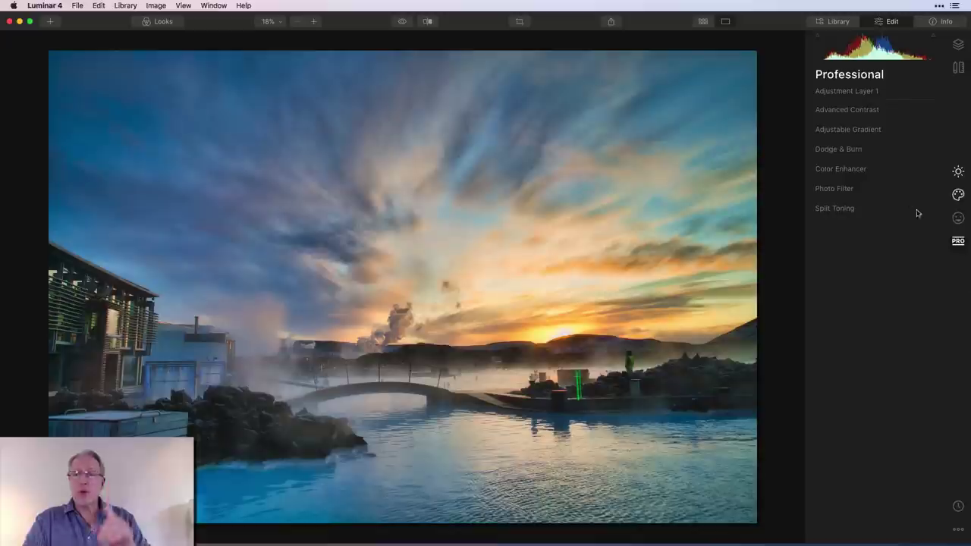
left_click(870, 132)
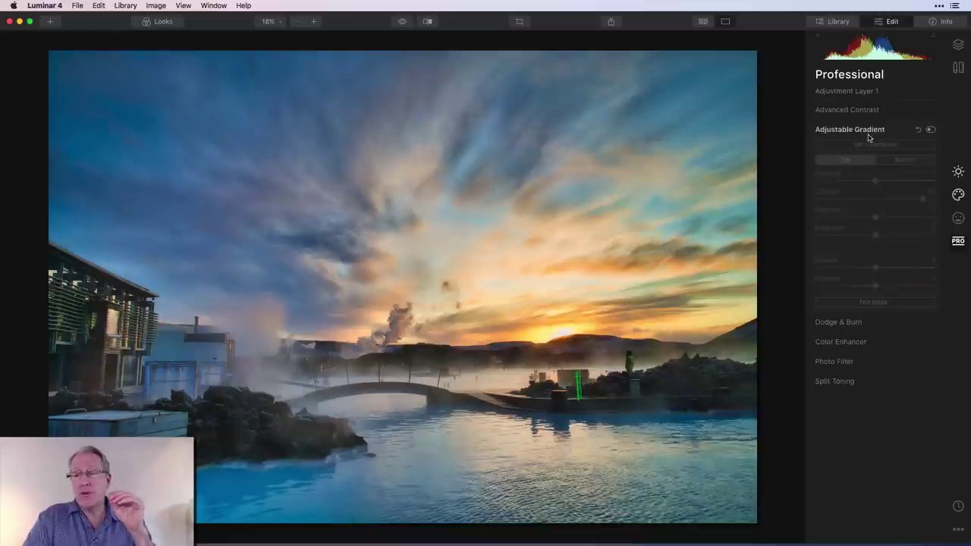
left_click(931, 130)
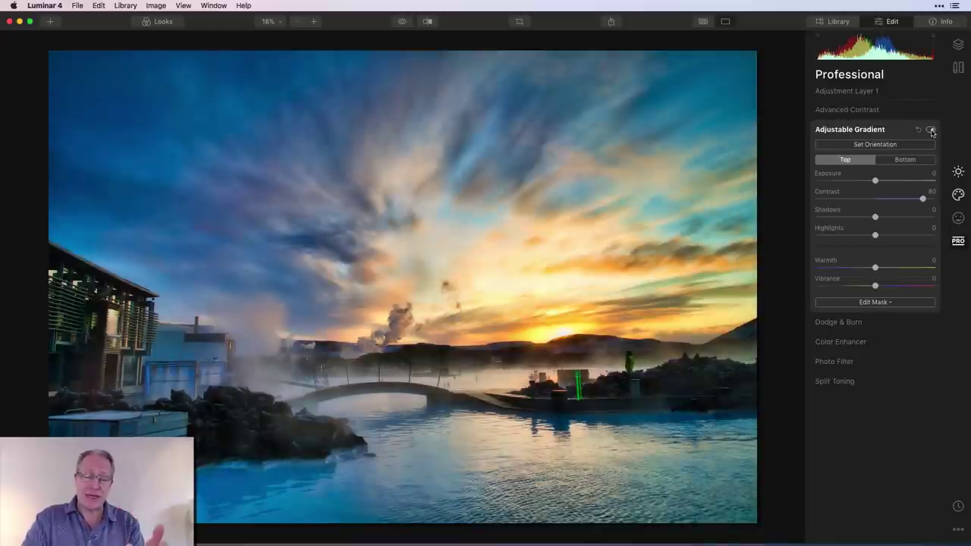
Examine the Adjustable Gradient's orientation lines and its top and bottom settings, then collapse the filter.
left_click(866, 145)
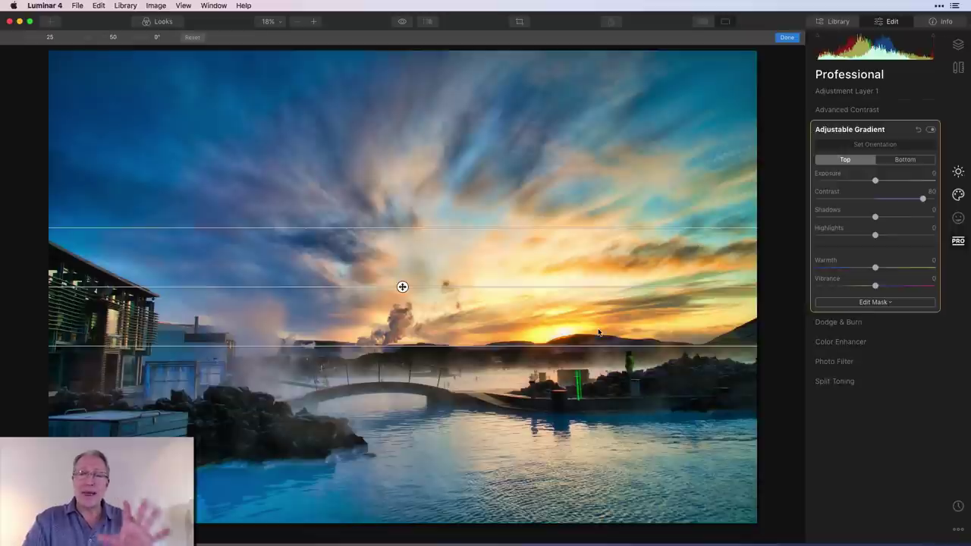
left_click(788, 39)
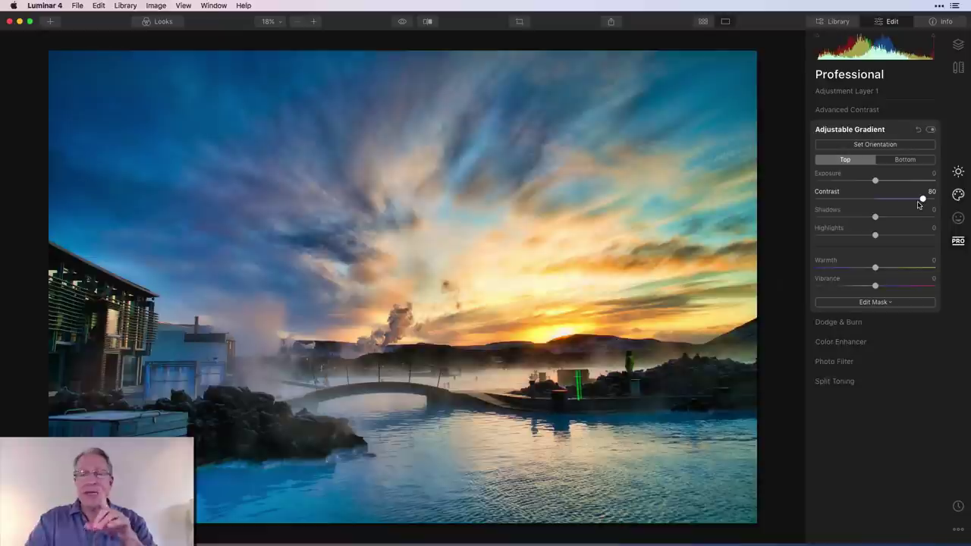
left_click(903, 160)
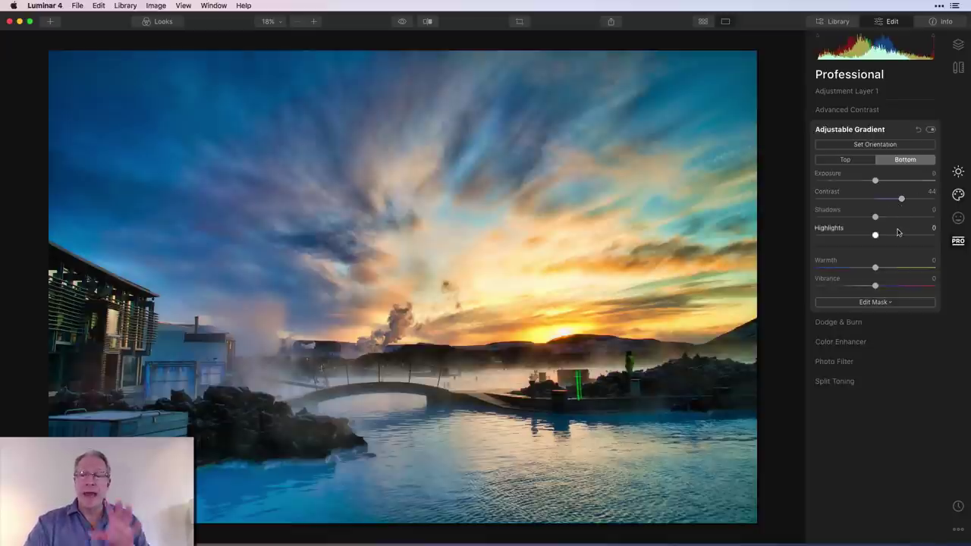
left_click(843, 161)
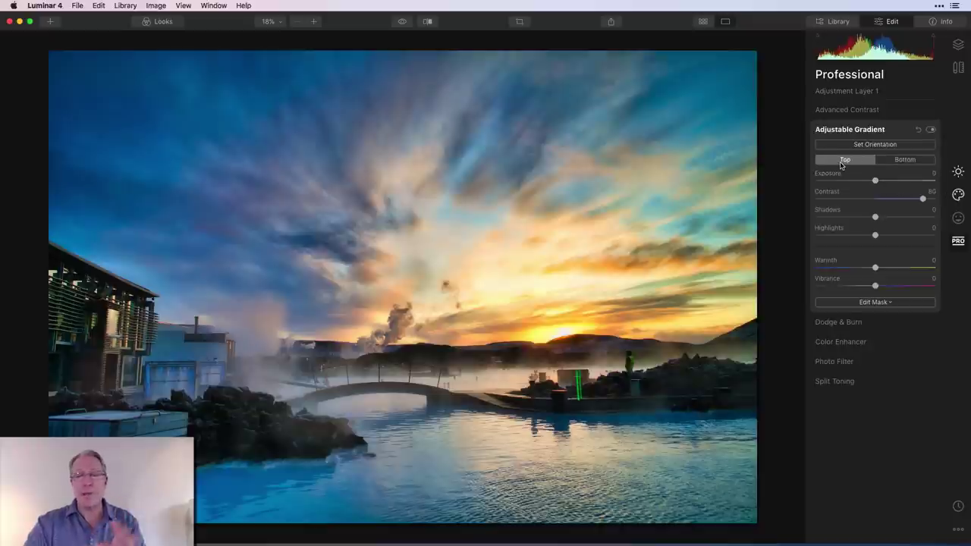
left_click(894, 160)
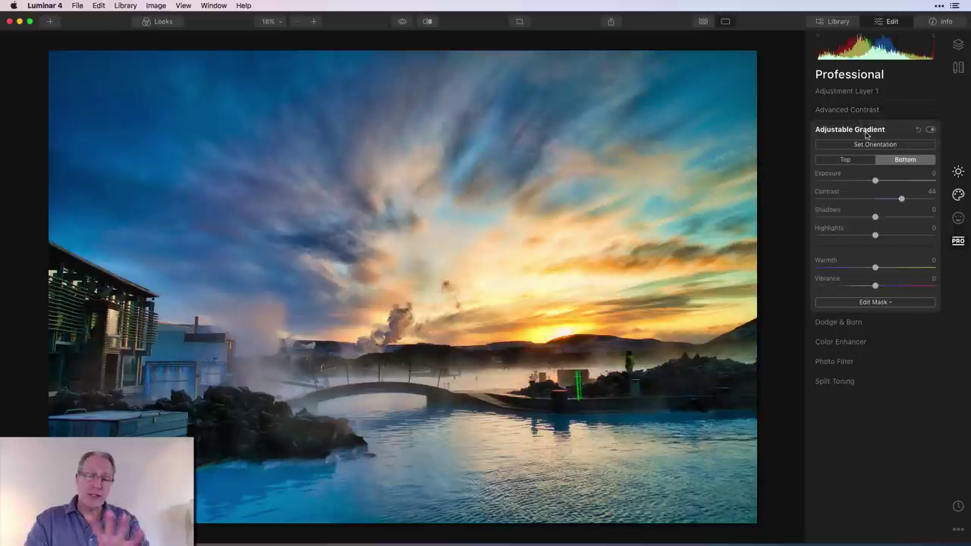
left_click(867, 134)
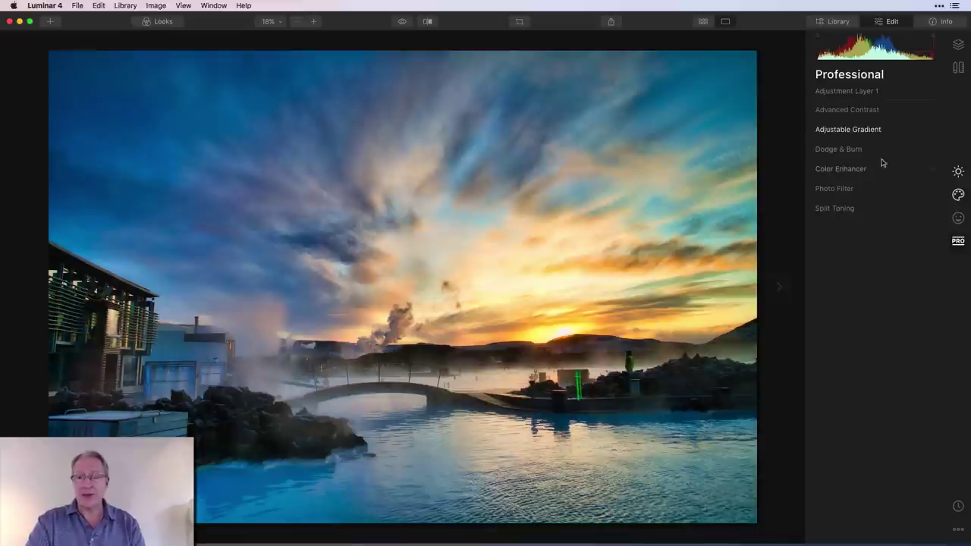
Compare the photo with the Adjustable Gradient switched off and on, leaving it on.
left_click(897, 129)
left_click(931, 131)
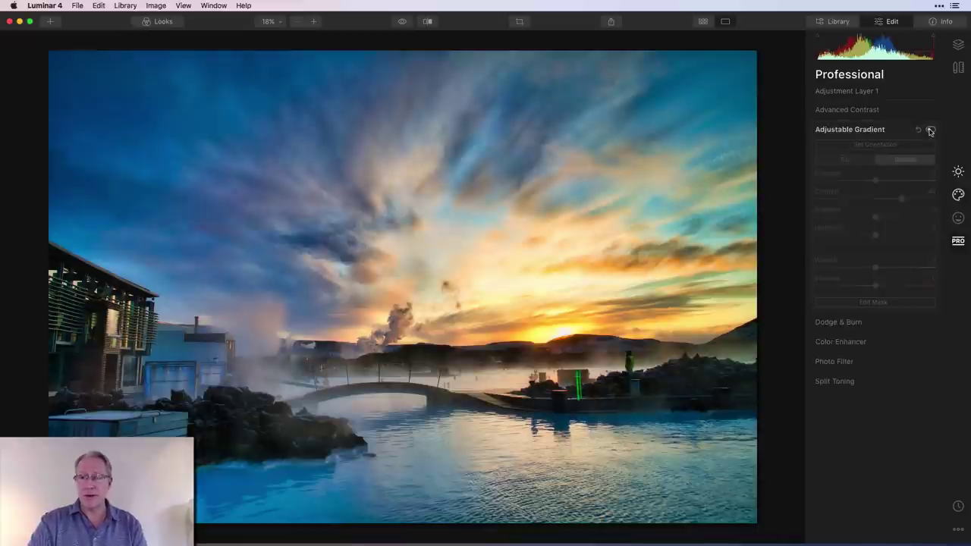
left_click(931, 130)
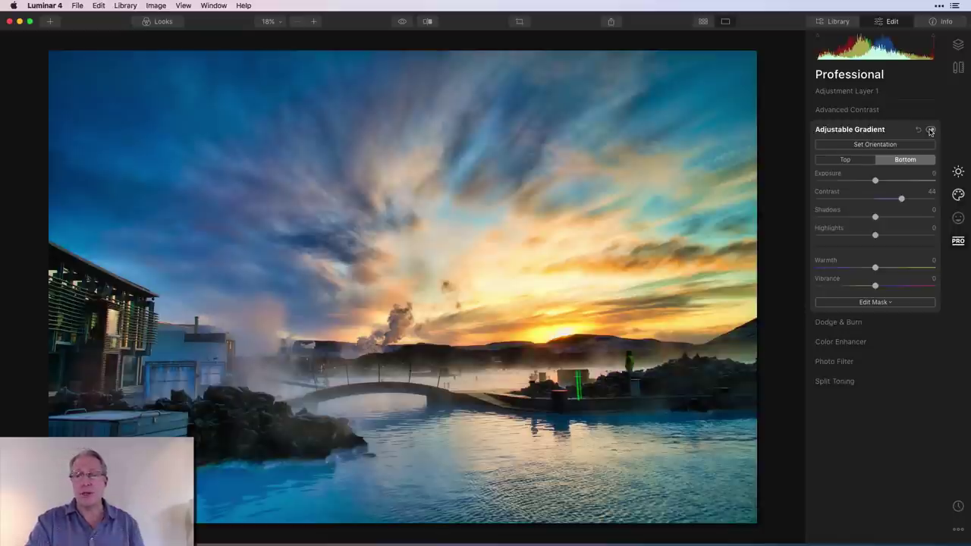
left_click(931, 130)
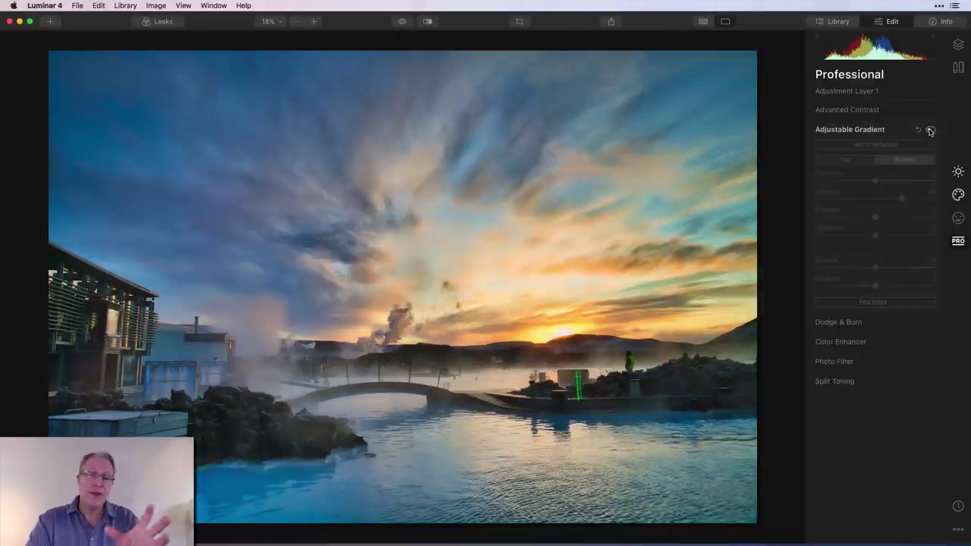
left_click(931, 130)
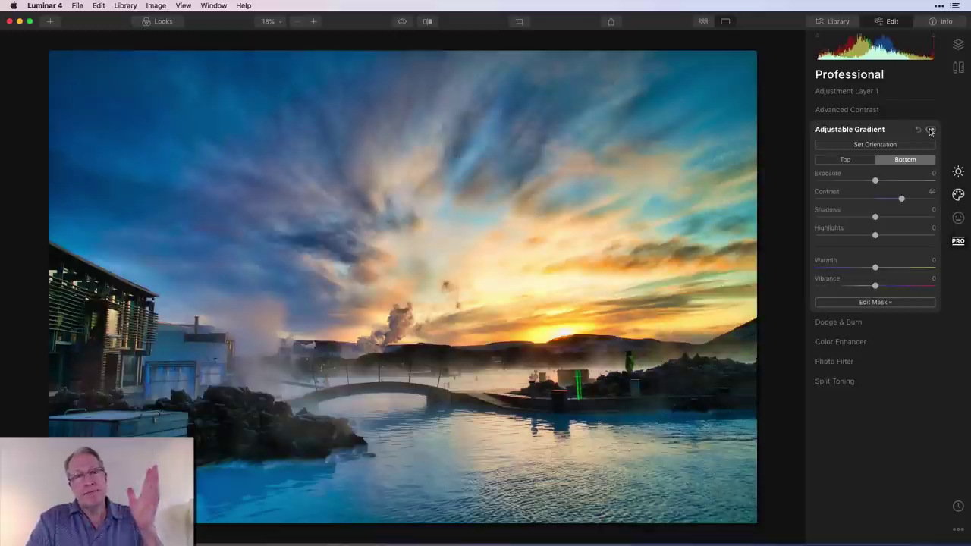
Enable the Color Enhancer professional filter on Adjustment Layer 1 and check its effect by toggling it.
left_click(871, 343)
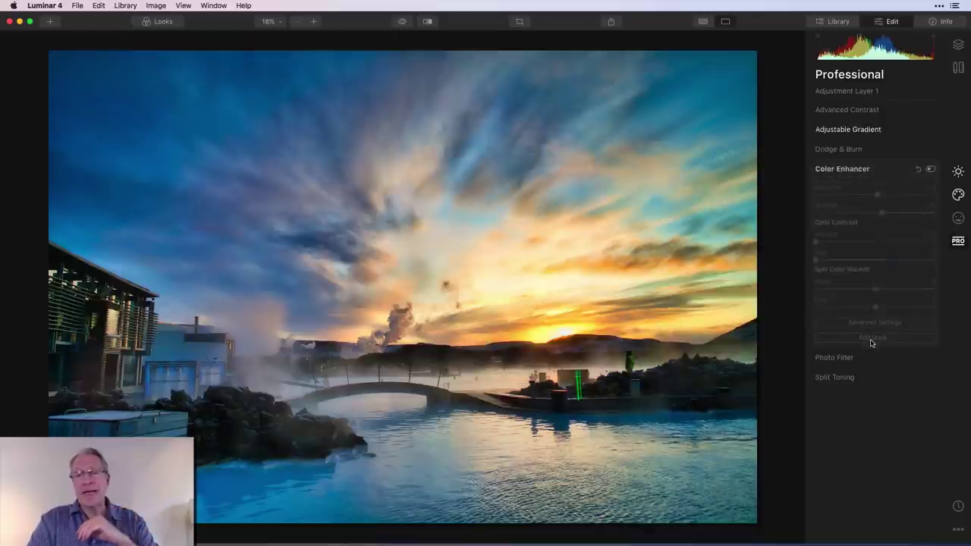
left_click(932, 170)
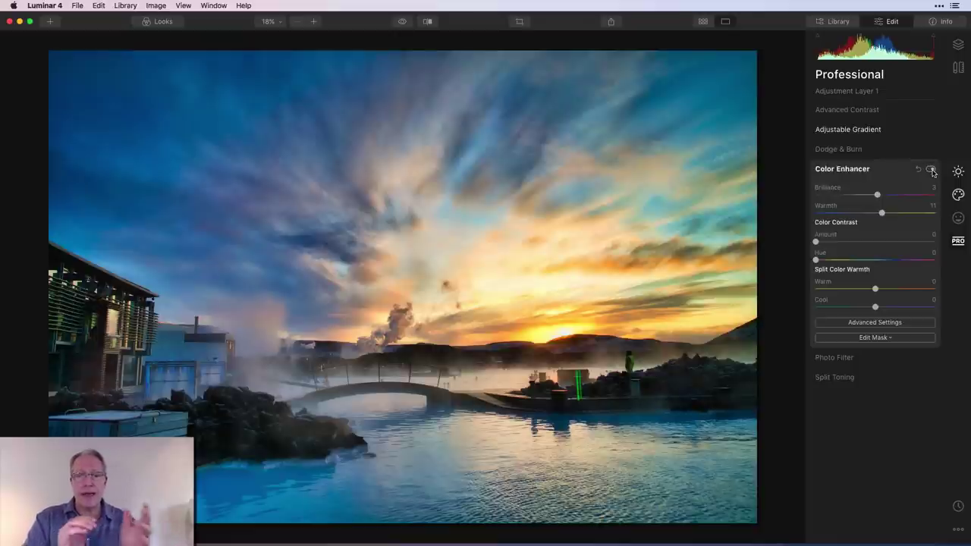
left_click(932, 170)
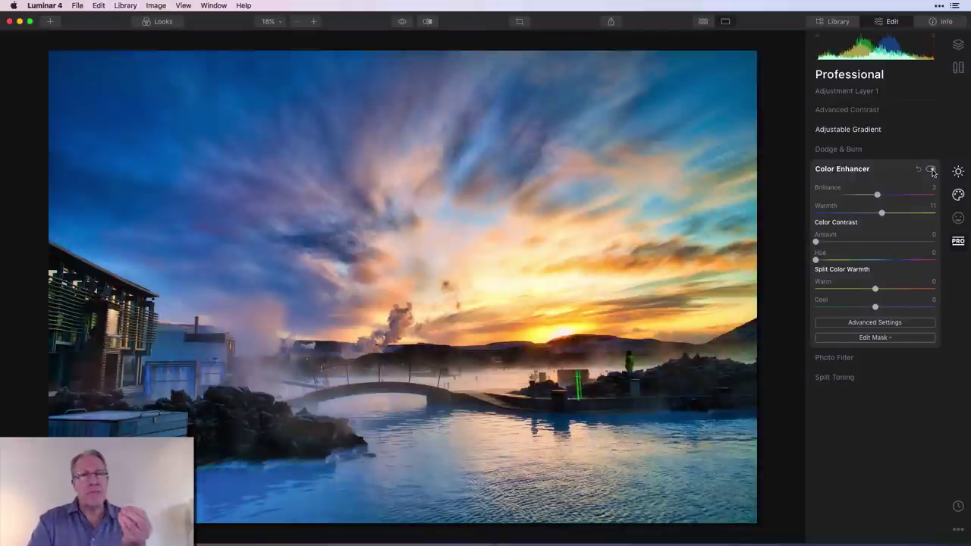
left_click(932, 170)
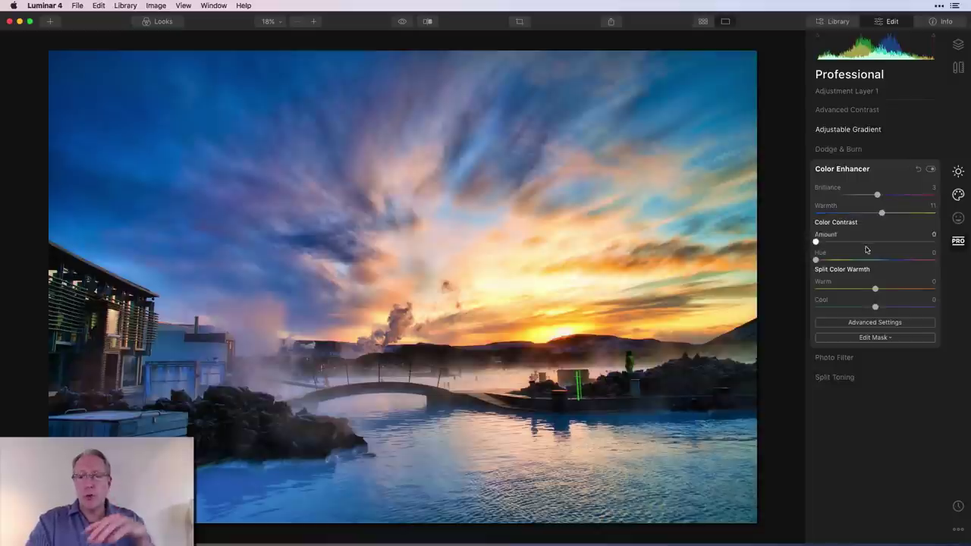
Examine the Color Enhancer's advanced Color Balance settings for the midtones and highlights.
left_click(869, 325)
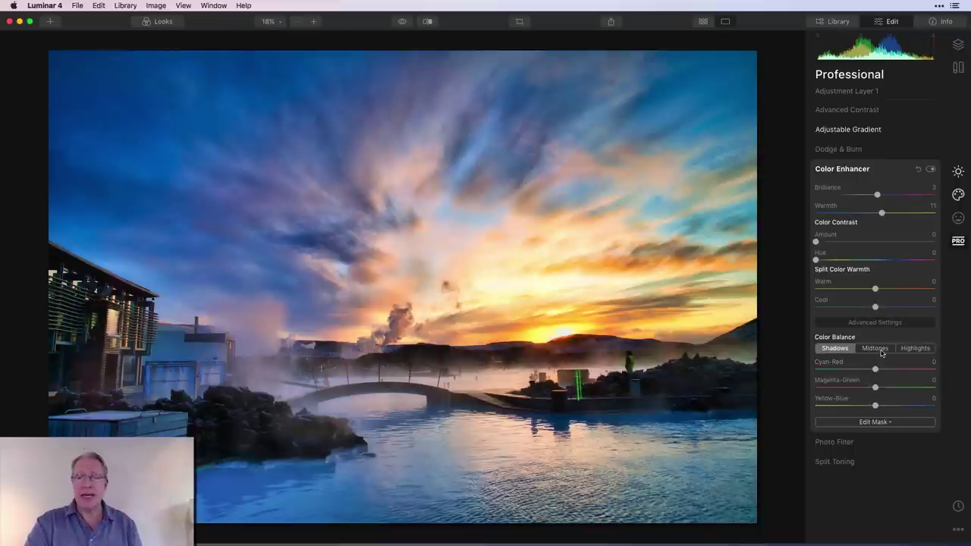
left_click(879, 349)
left_click_drag(875, 387, 852, 389)
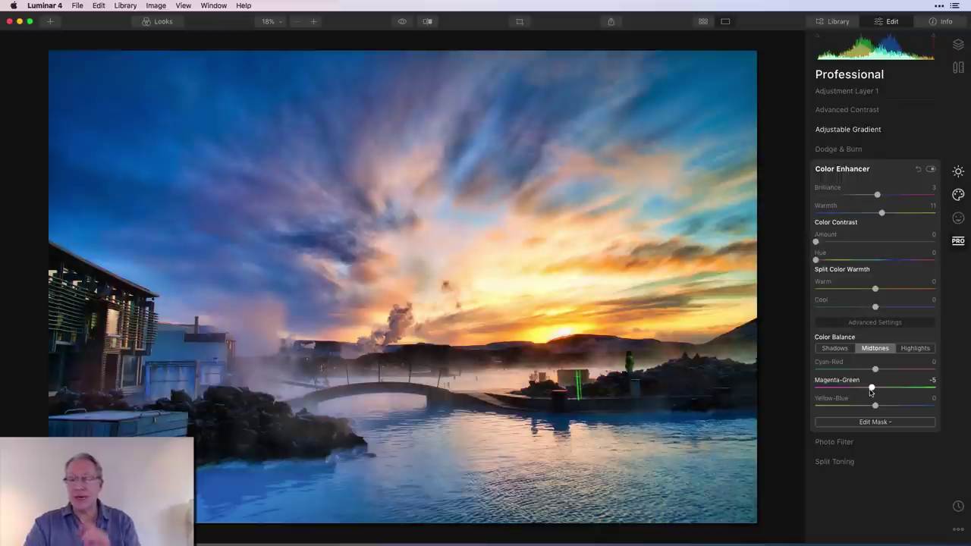
left_click(915, 348)
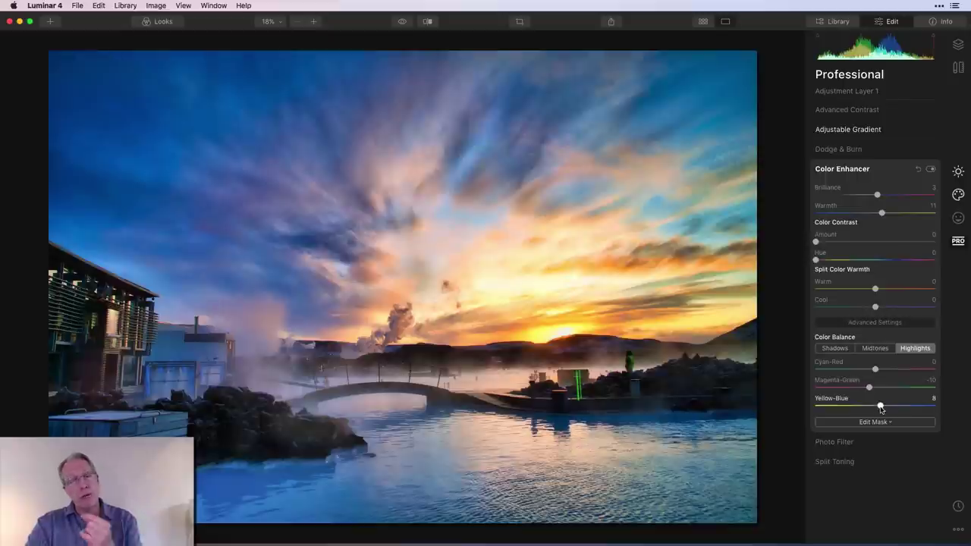
Compare the photo with the Color Enhancer switched off and on, leaving it on.
left_click(931, 170)
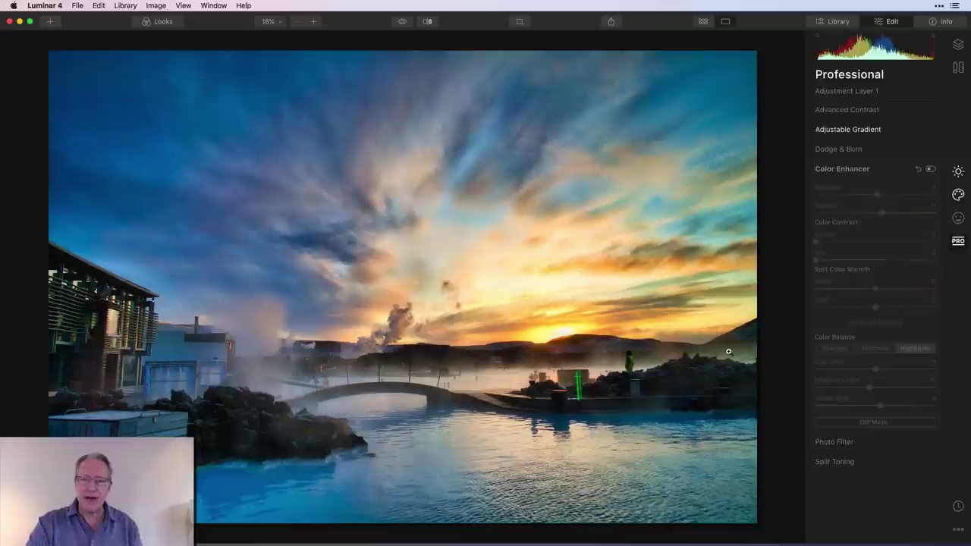
left_click(931, 170)
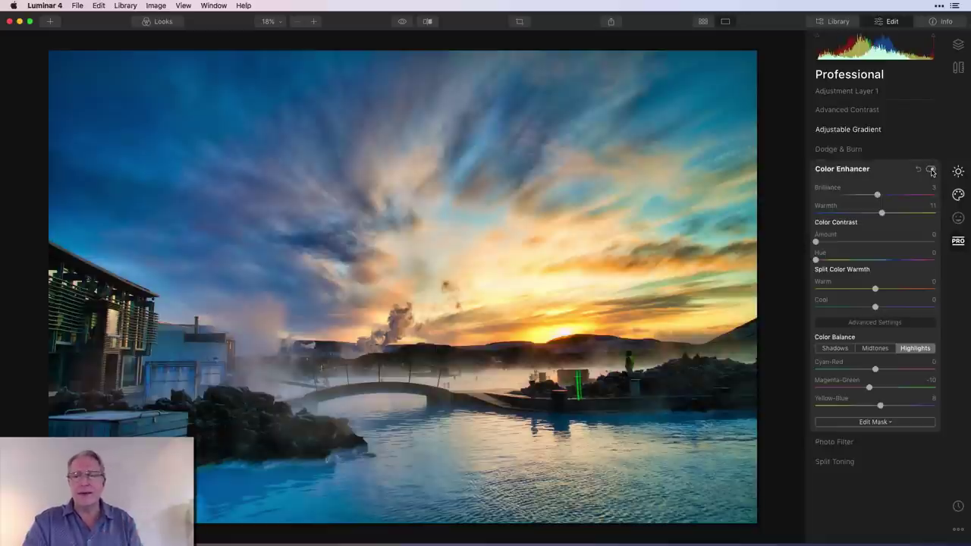
left_click(931, 170)
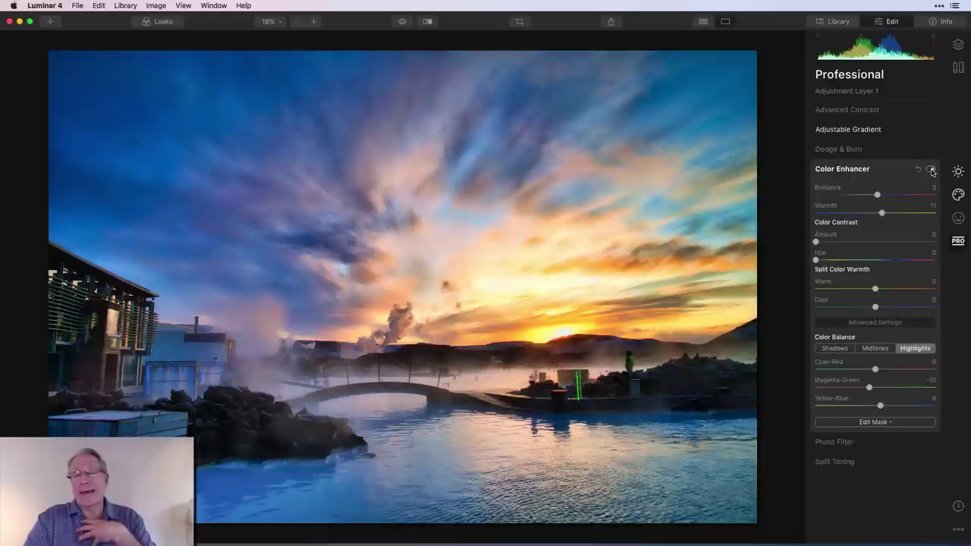
left_click(931, 170)
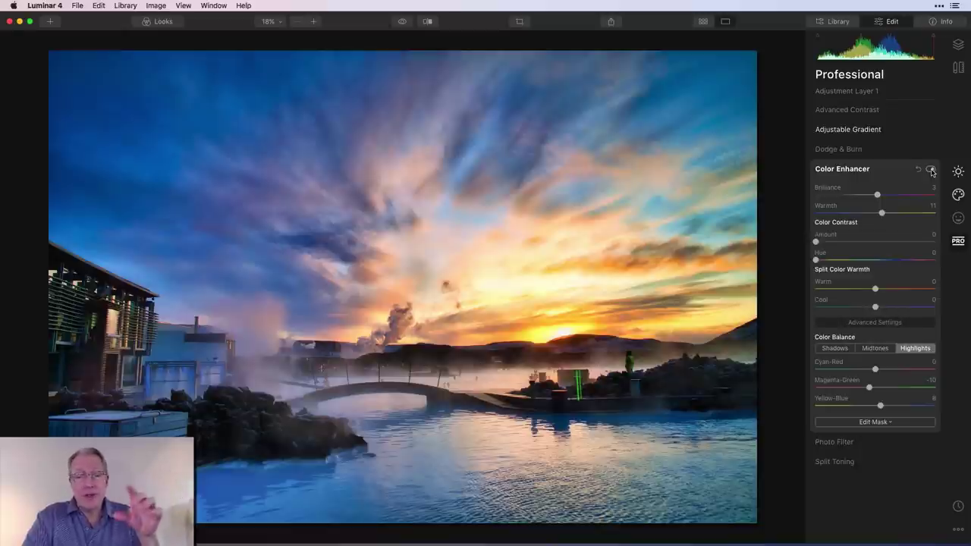
left_click(932, 170)
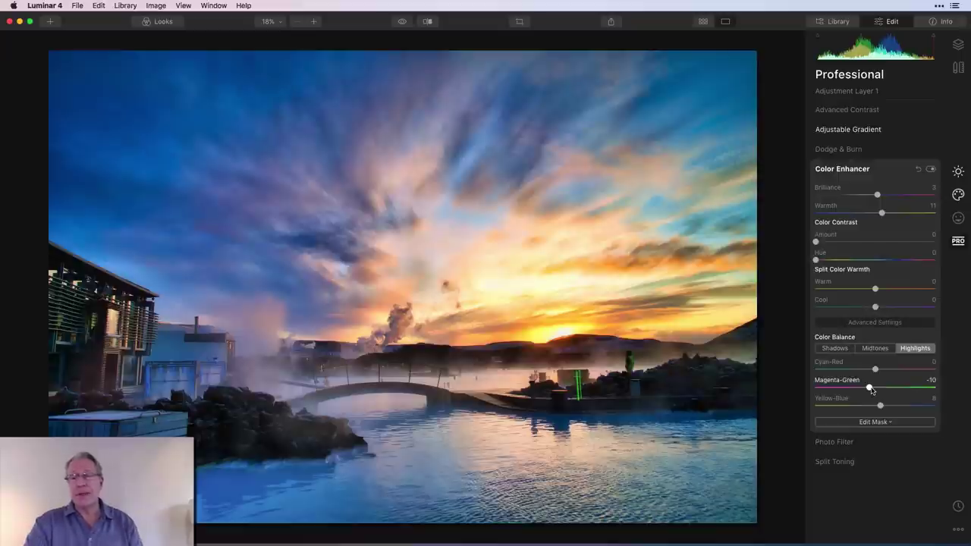
Try the highlights' Magenta-Green color balance at 55, then bring it back to -11.
left_click_drag(870, 389, 913, 390)
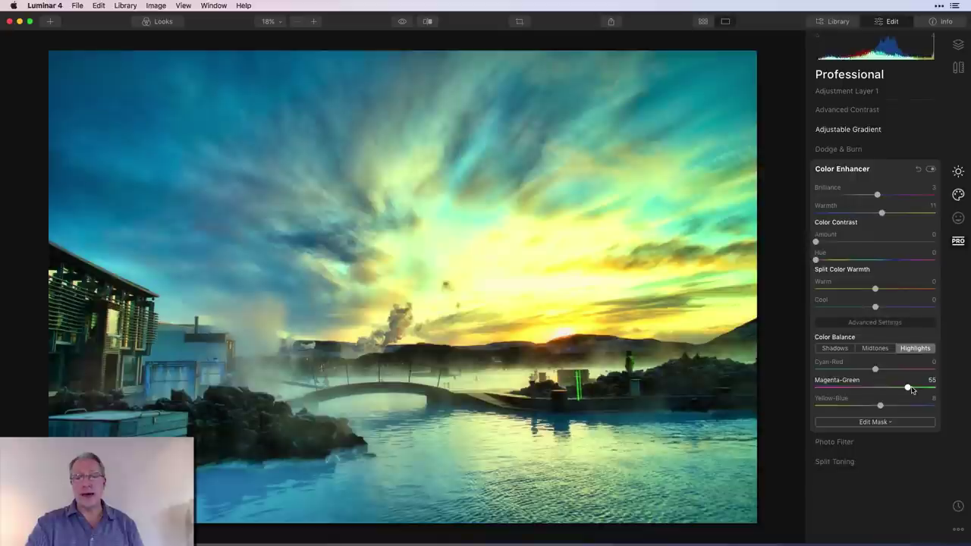
left_click_drag(911, 390, 870, 388)
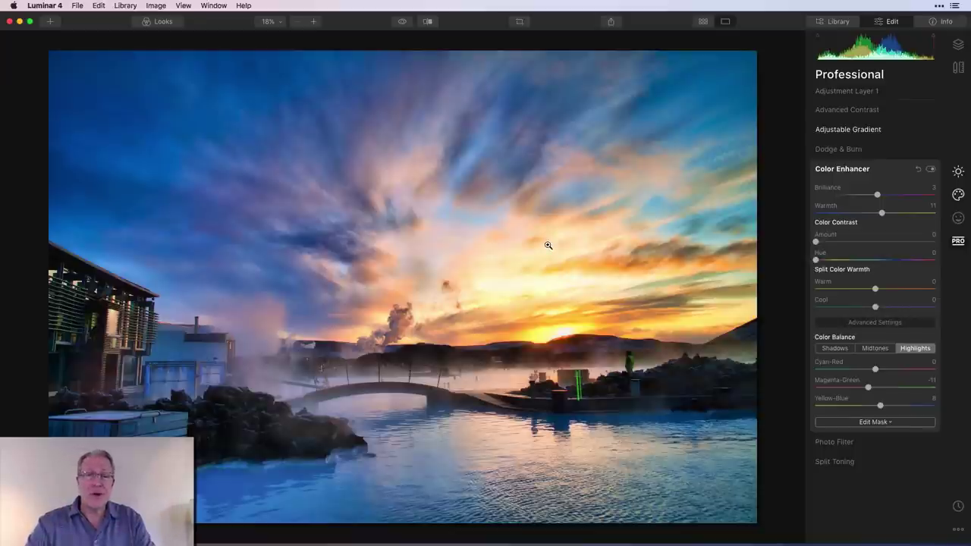
Compare the finished edit with the original photo, using both the full before preview and a split before/after view with its divider swept across.
left_click(403, 22)
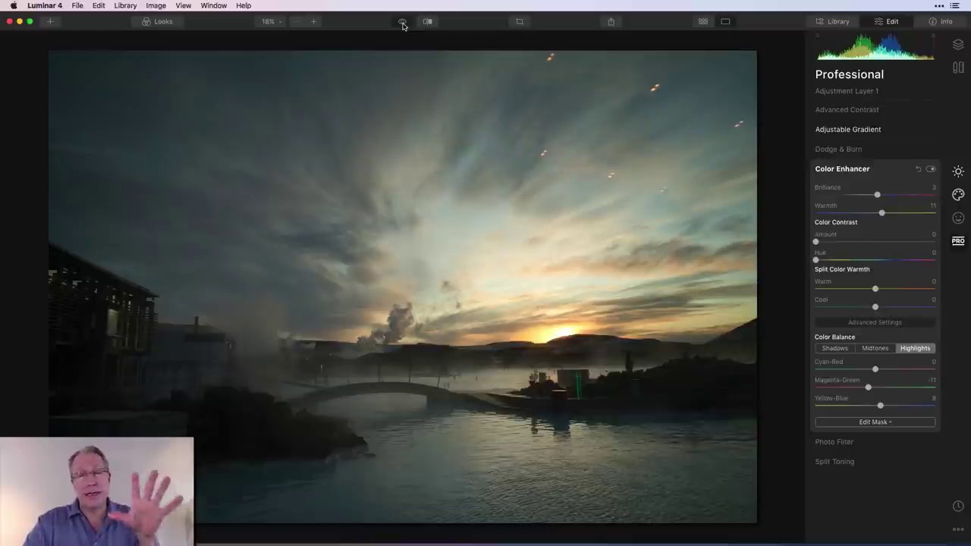
left_click(403, 24)
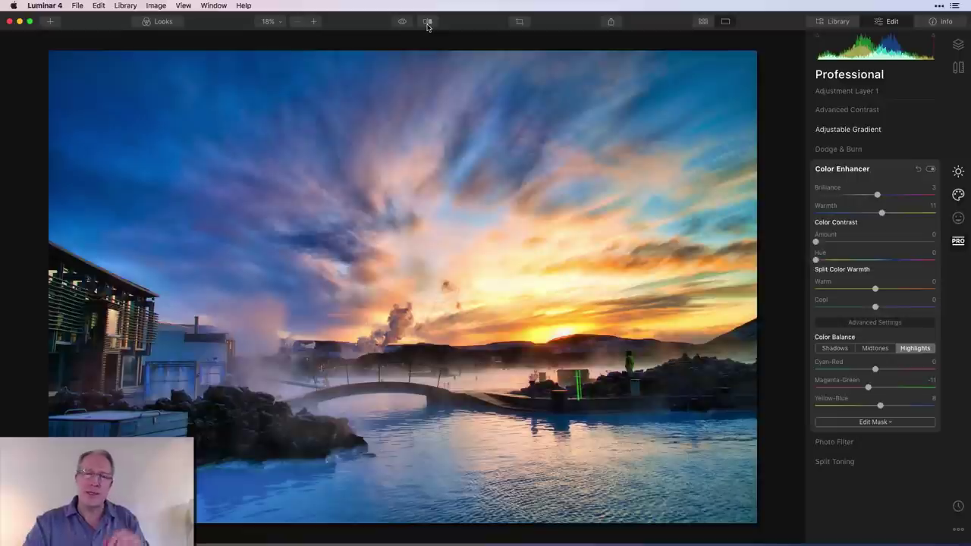
left_click(427, 21)
left_click_drag(403, 161, 31, 126)
left_click_drag(113, 126, 296, 131)
left_click(420, 22)
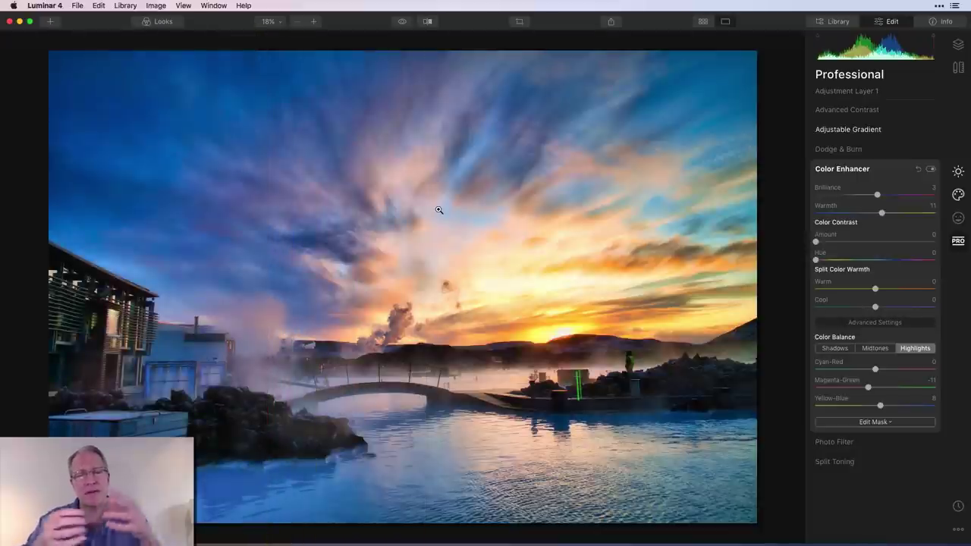
left_click(403, 22)
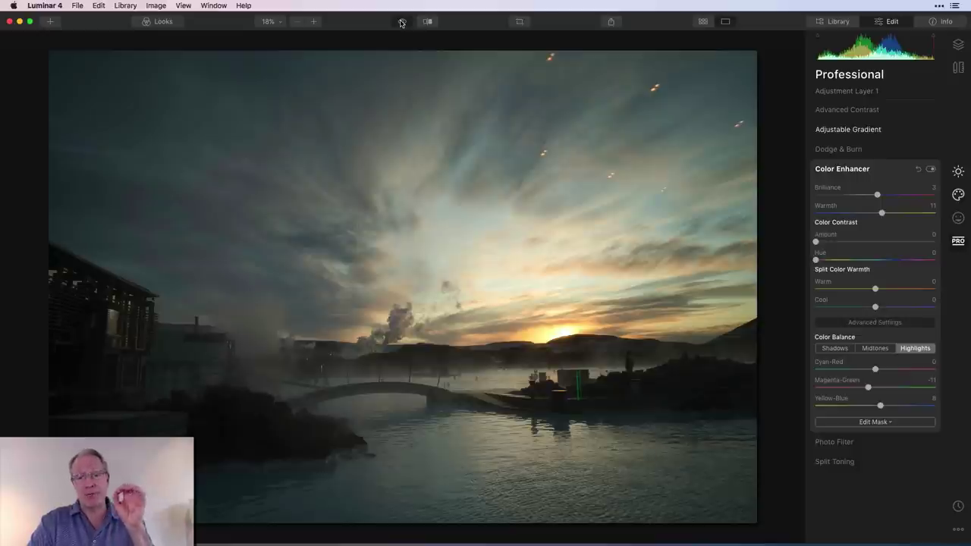
left_click(402, 22)
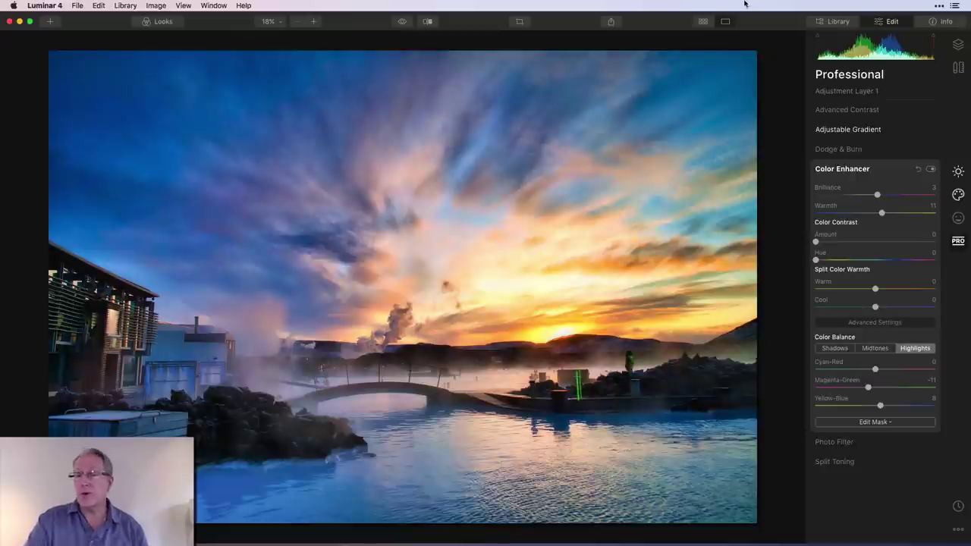
Examine the Essentials Color filter's advanced hue, saturation and luminance settings for the blue channel, then collapse the filter.
left_click(957, 168)
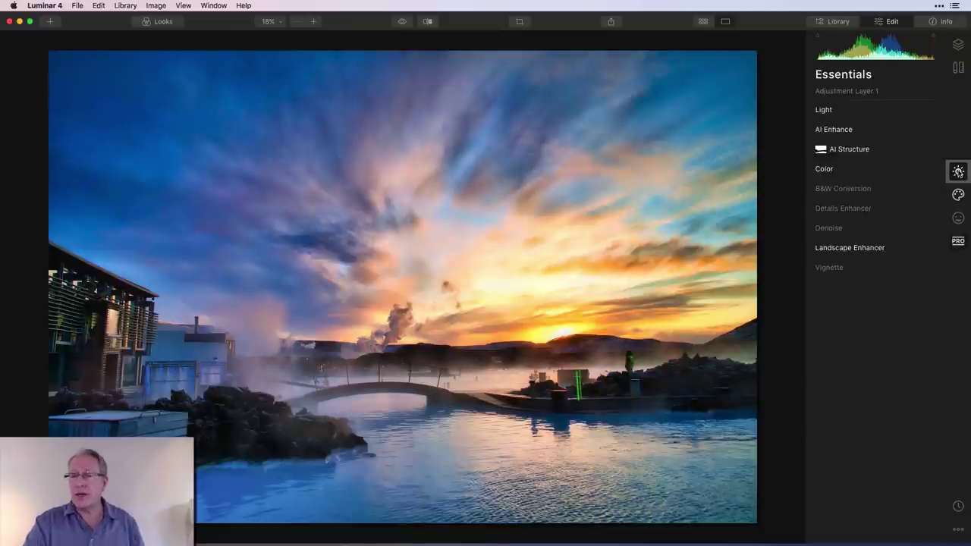
left_click(842, 169)
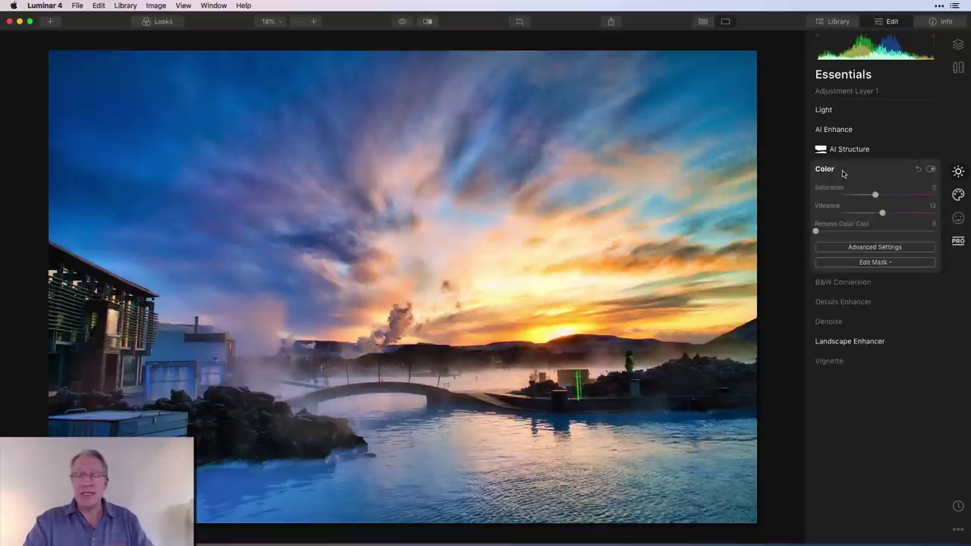
left_click(867, 248)
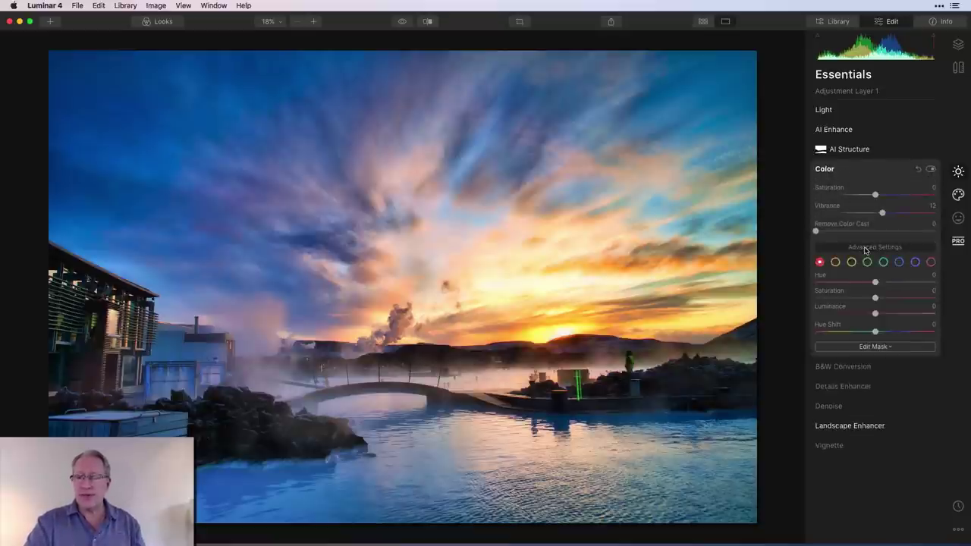
left_click(899, 262)
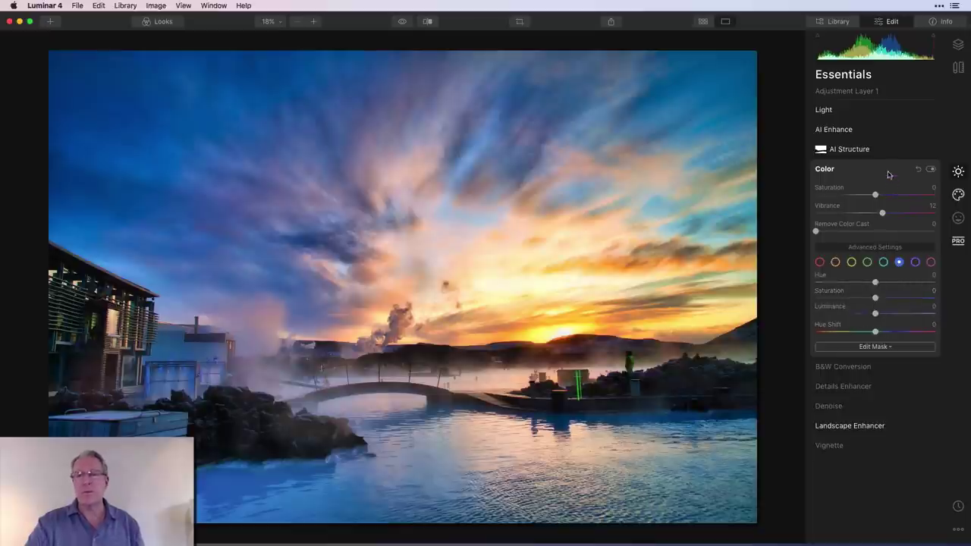
left_click(887, 169)
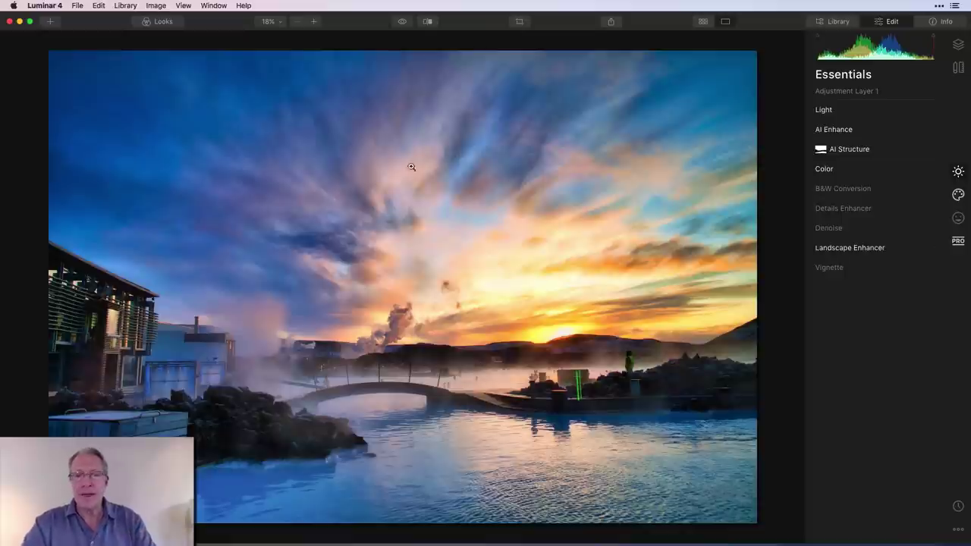
Sweep the before/after divider over the building and clouds to review the edit, then return to the full edited photo.
left_click(402, 22)
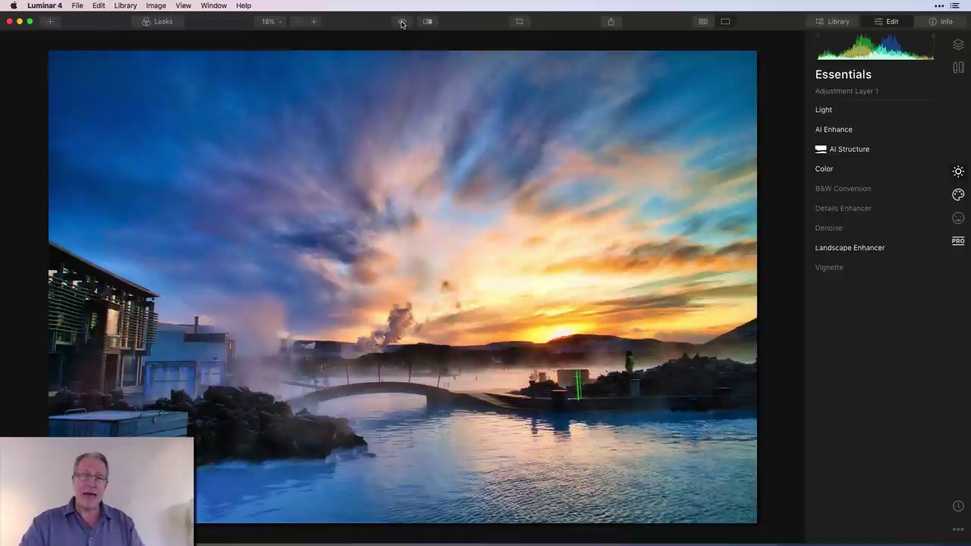
left_click(427, 21)
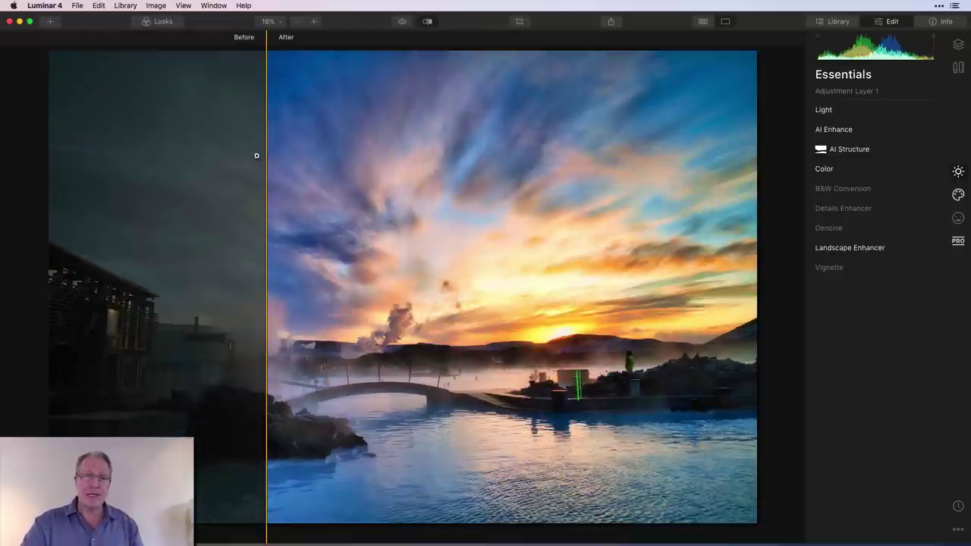
left_click_drag(265, 154, 189, 184)
left_click_drag(330, 184, 375, 185)
left_click(428, 21)
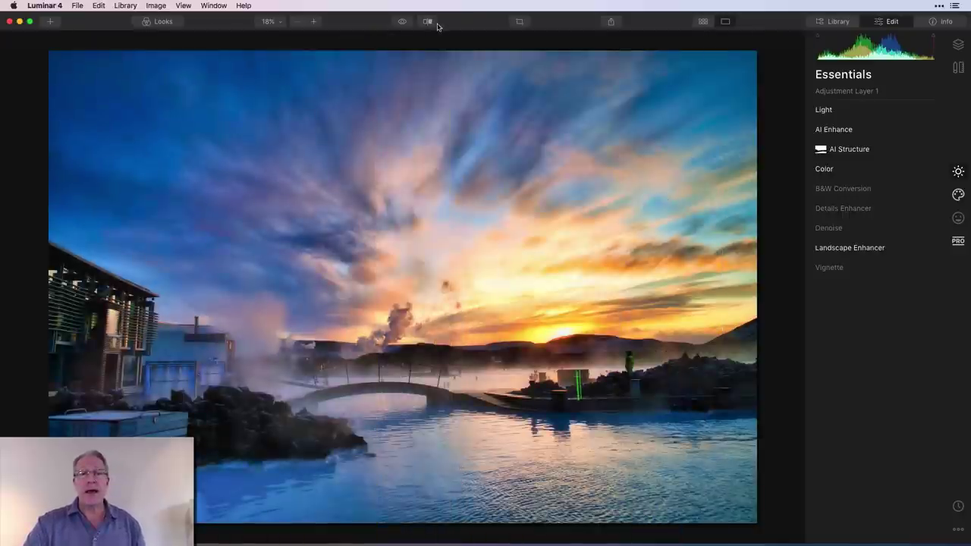